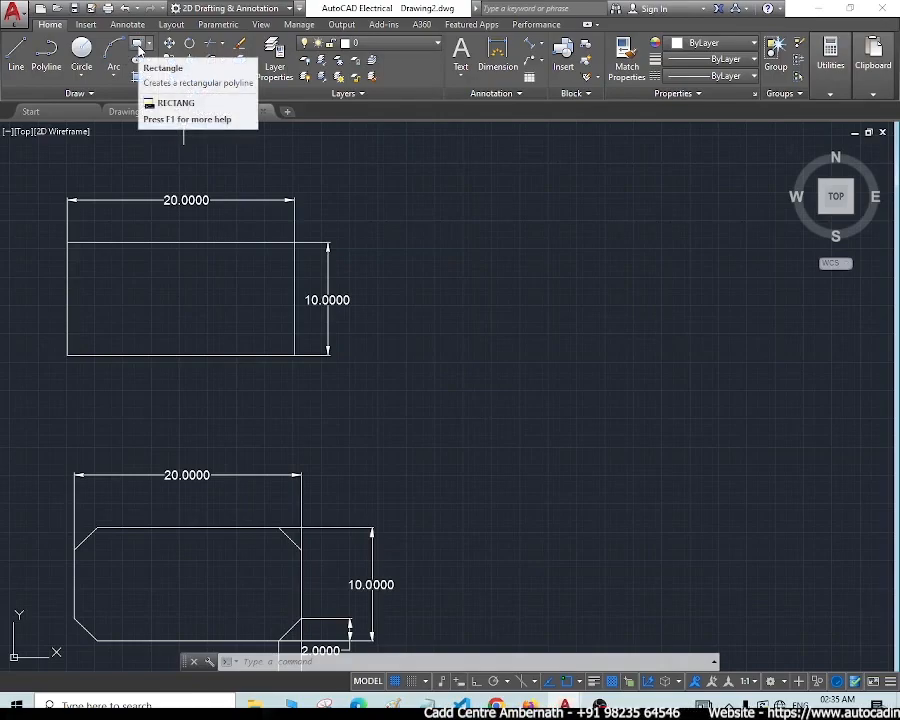
# - Draw a rectangle 20 long and 10 wide beside the plain dimensioned rectangle, using the Dimensions option
pyautogui.click(347, 662)
pyautogui.write('REC')
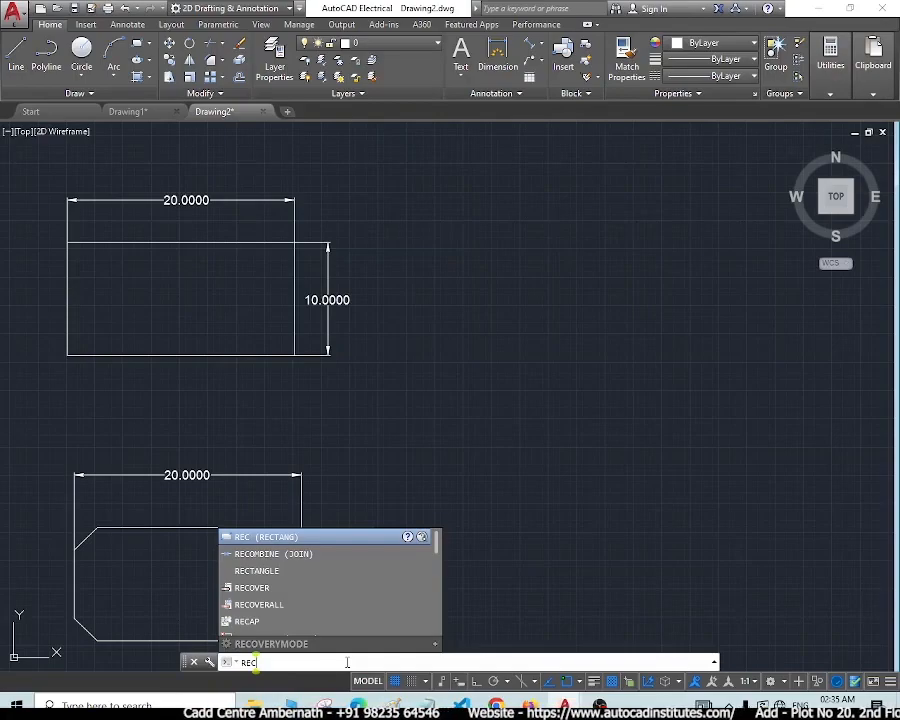
pyautogui.press('Return')
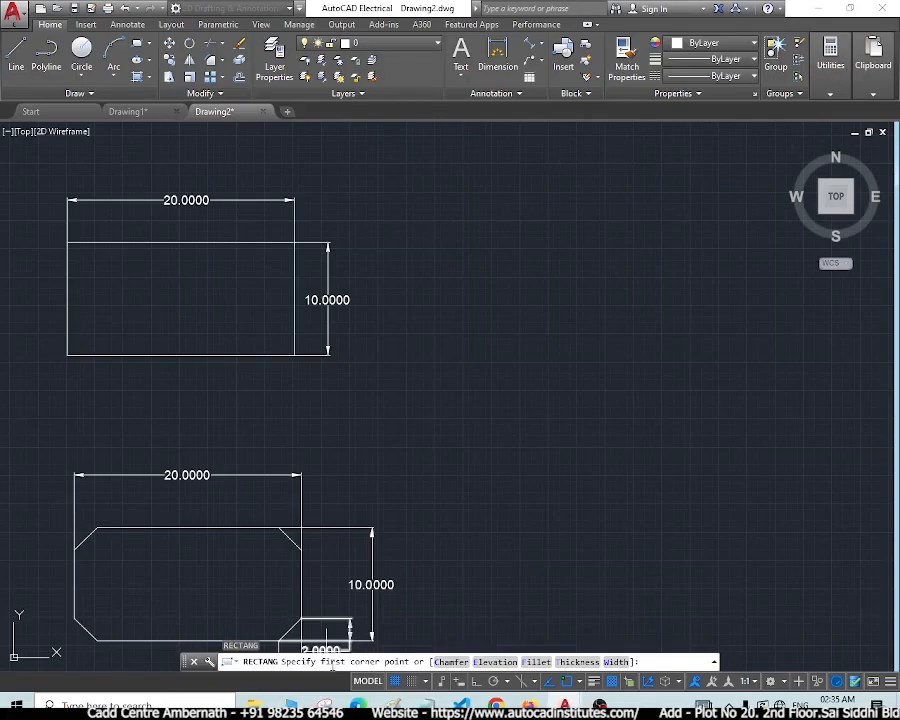
pyautogui.click(396, 679)
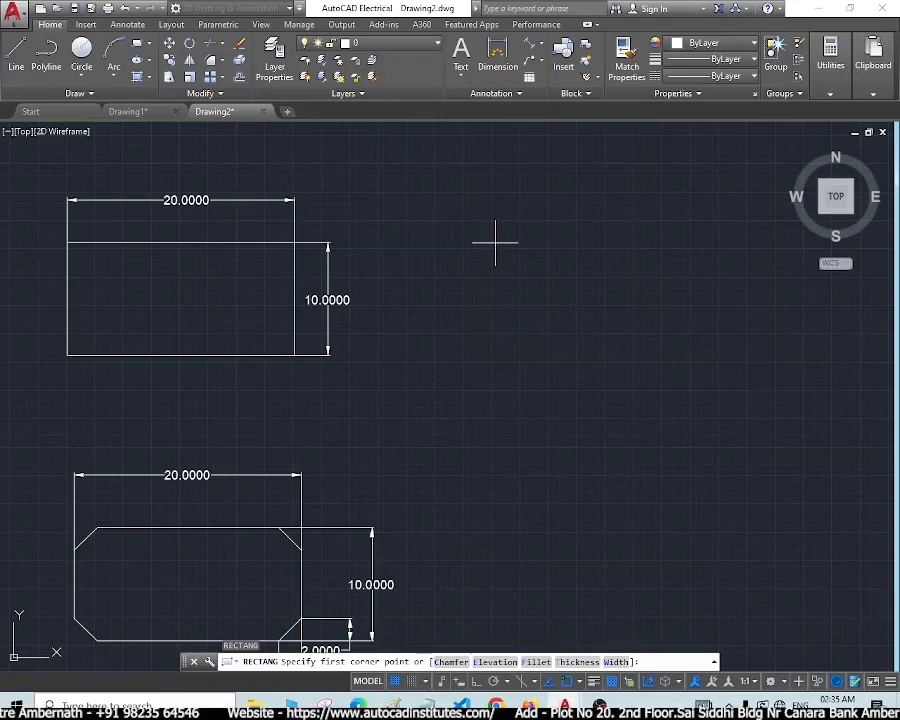
pyautogui.click(495, 242)
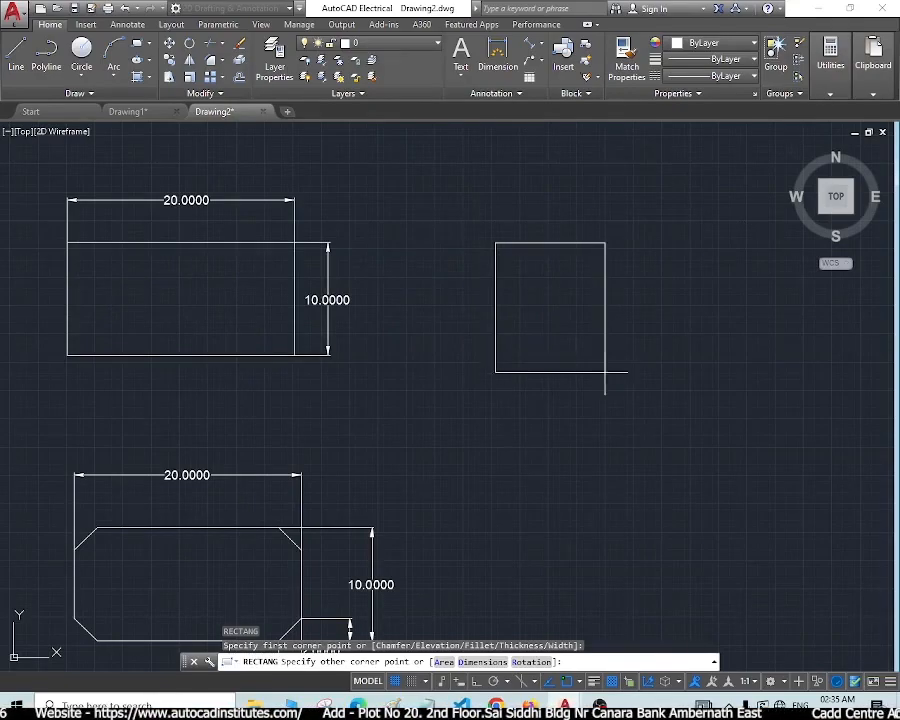
pyautogui.click(483, 662)
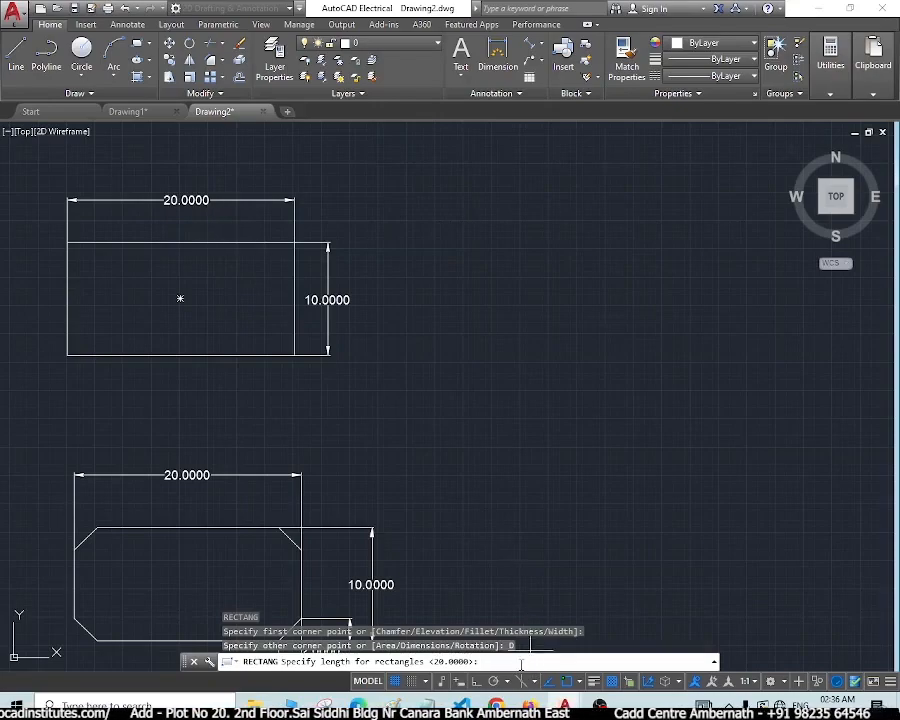
pyautogui.write('20')
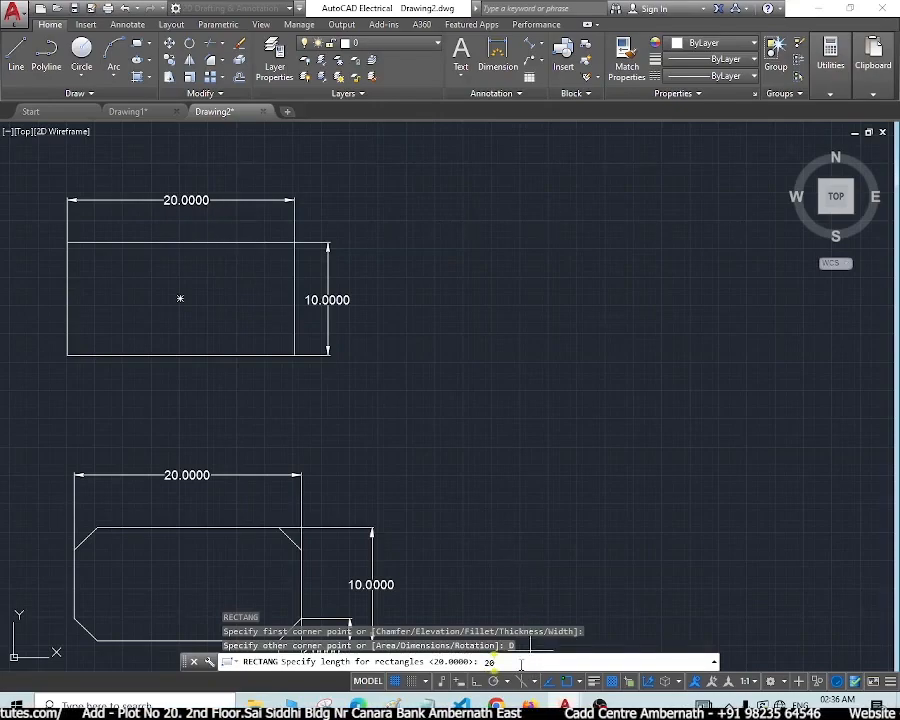
pyautogui.press('Return')
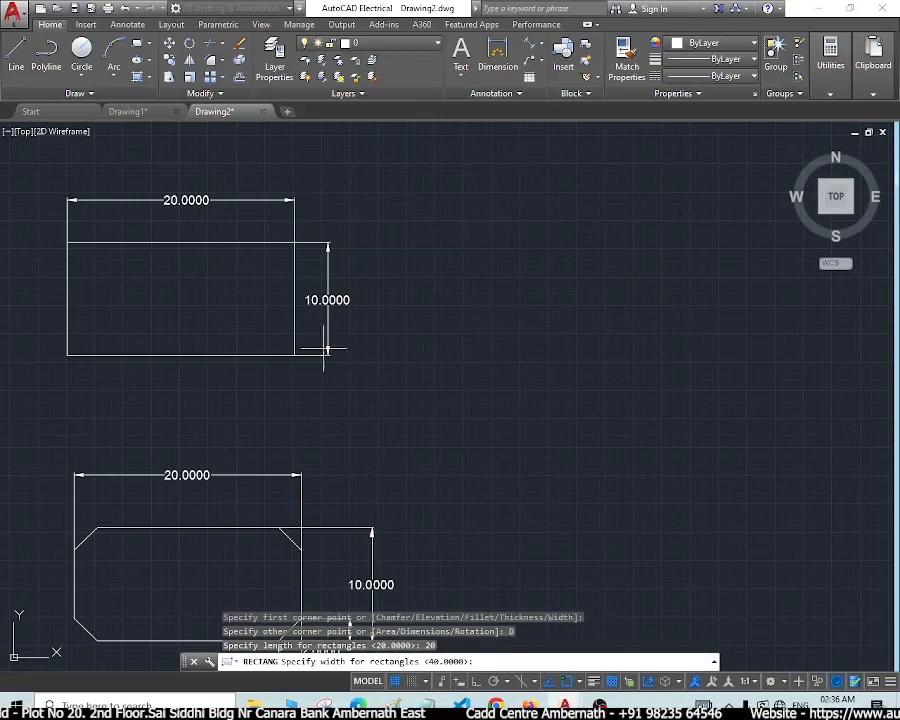
pyautogui.write('10')
pyautogui.press('Return')
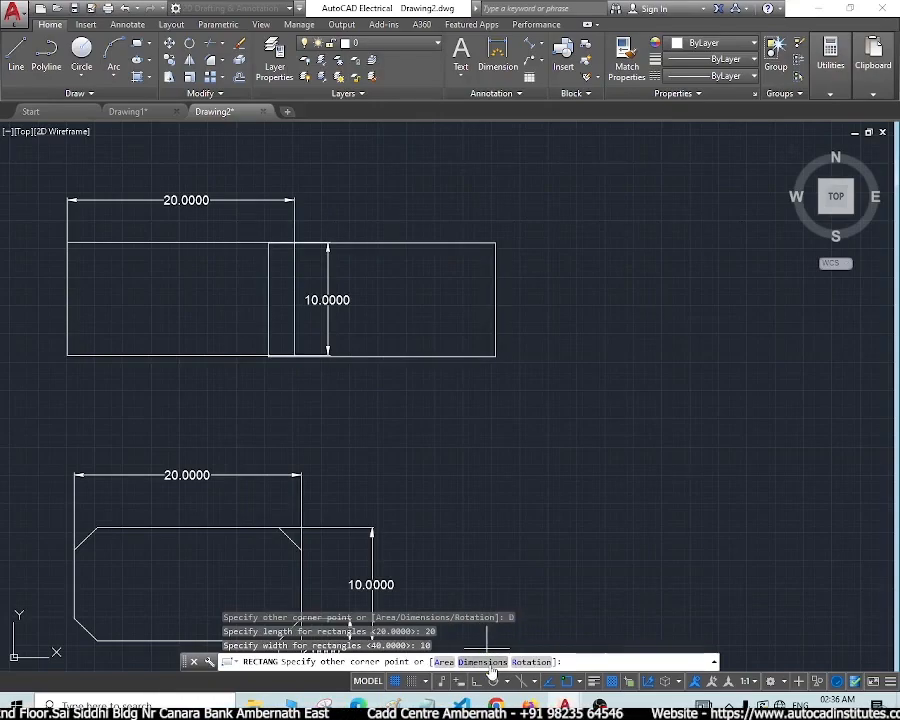
pyautogui.click(735, 378)
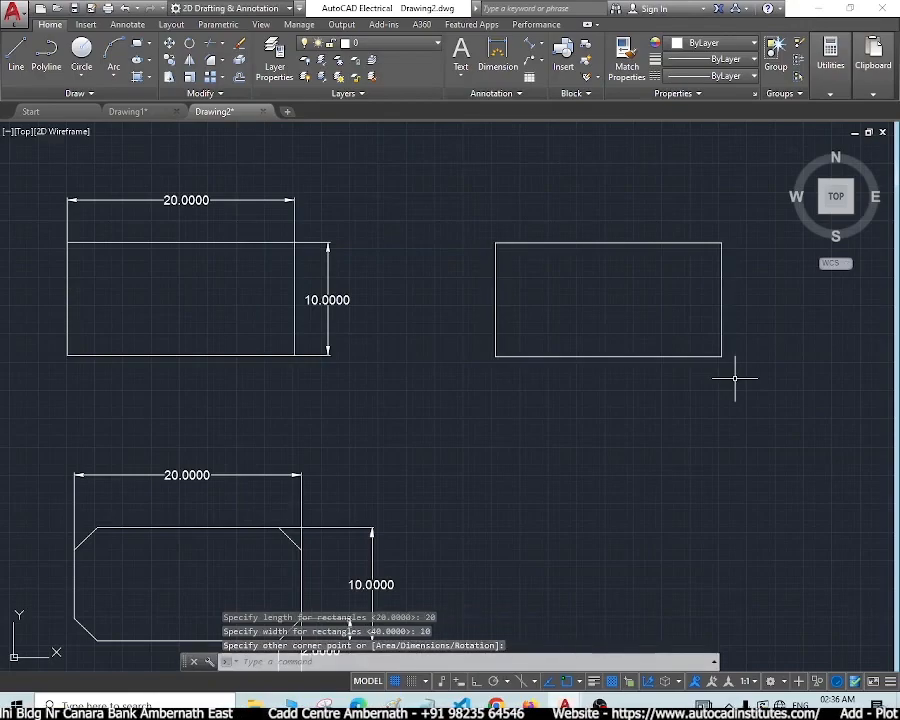
# - Start another rectangle with its first and second chamfer distances both set to 2
pyautogui.scroll(-2, 695, 310)
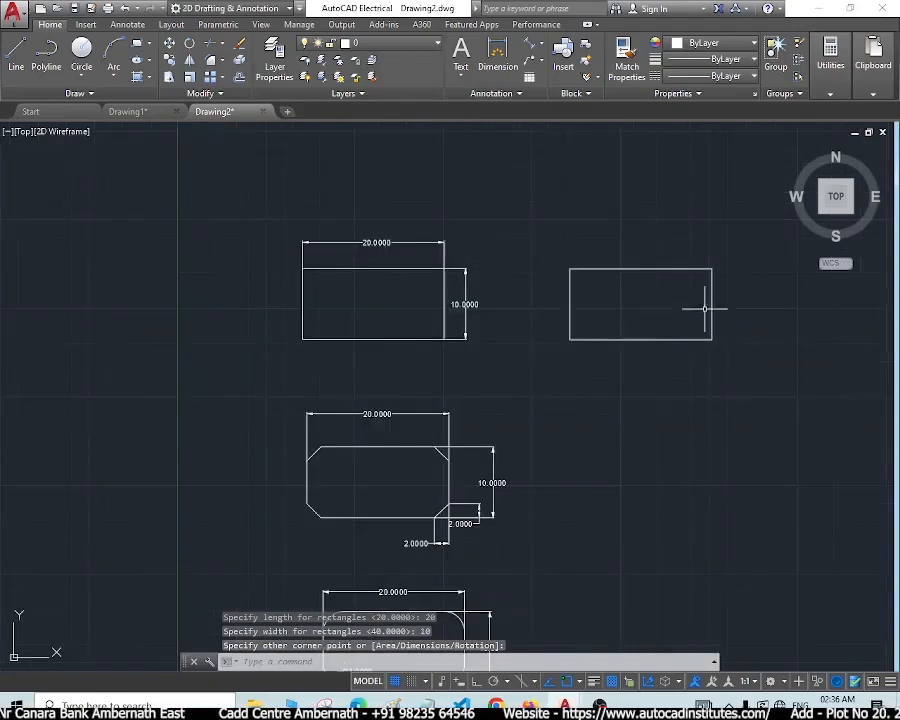
pyautogui.scroll(2, 737, 282)
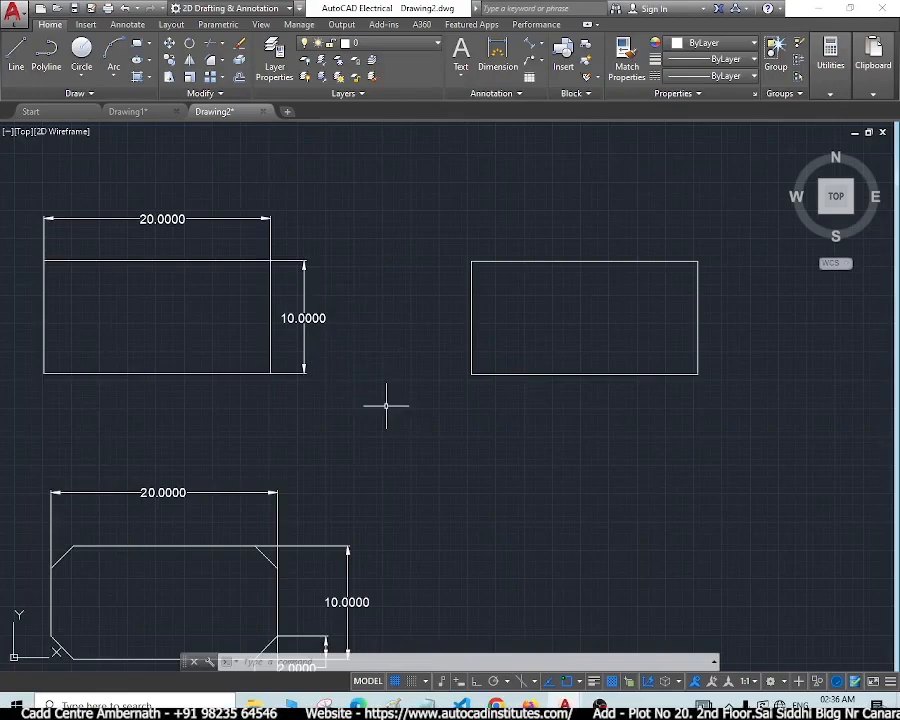
pyautogui.scroll(-3, 434, 528)
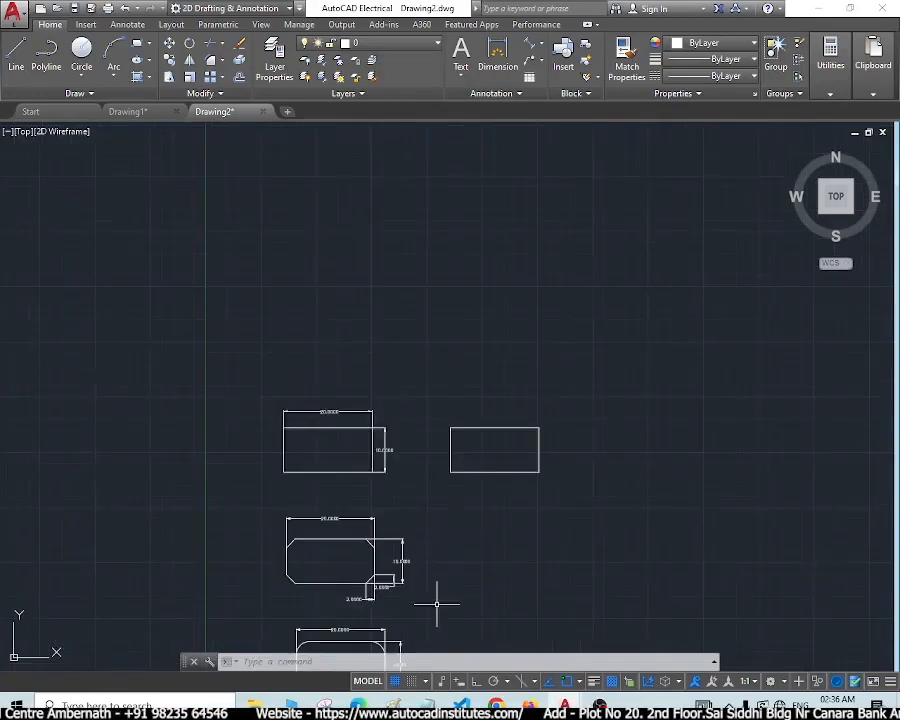
pyautogui.scroll(4, 436, 604)
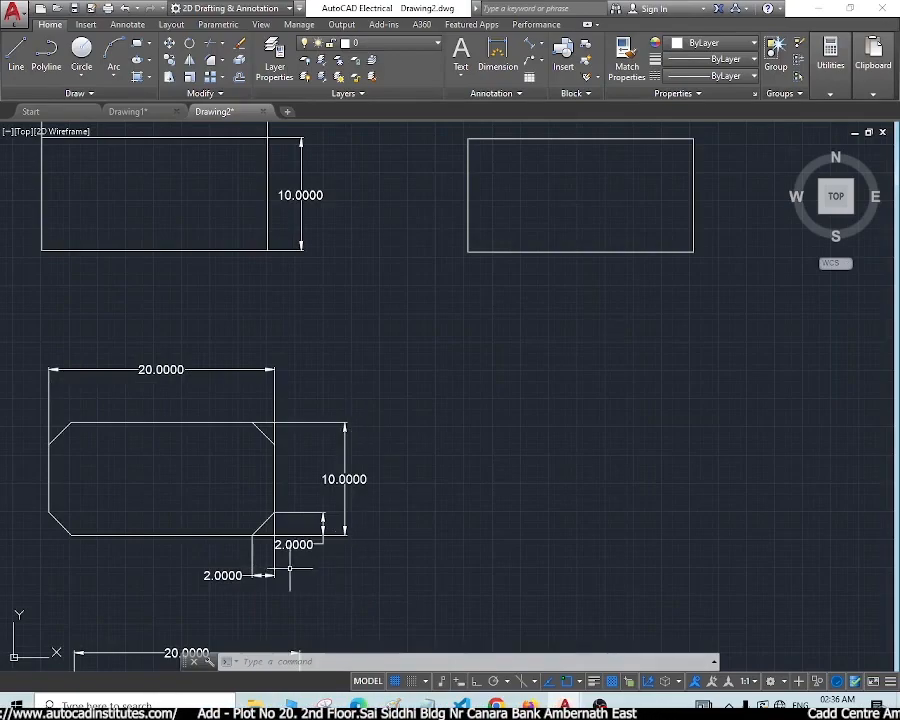
pyautogui.scroll(2, 254, 540)
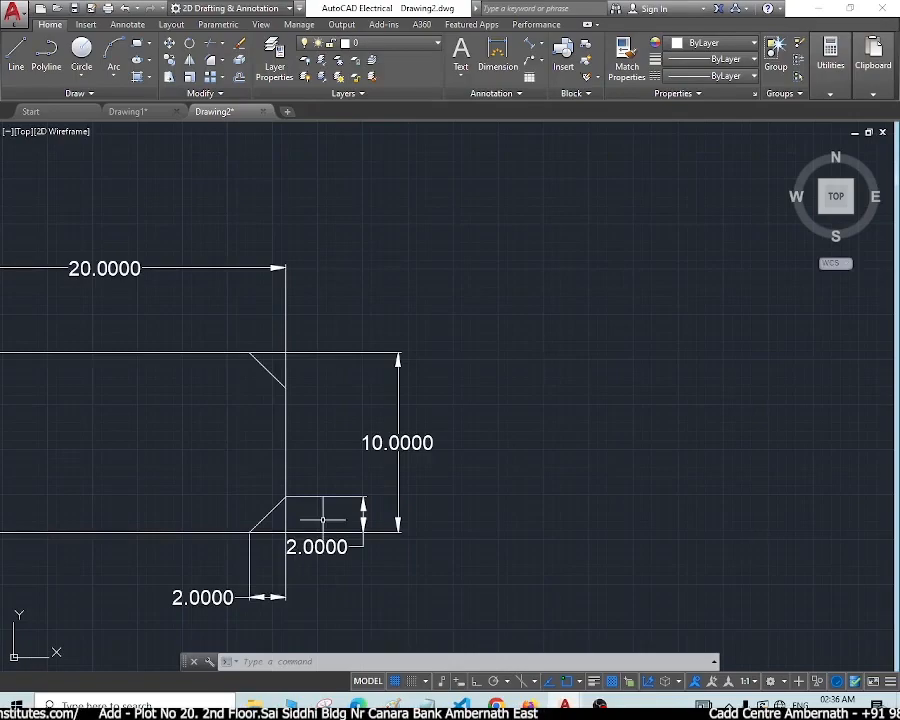
pyautogui.scroll(-4, 400, 568)
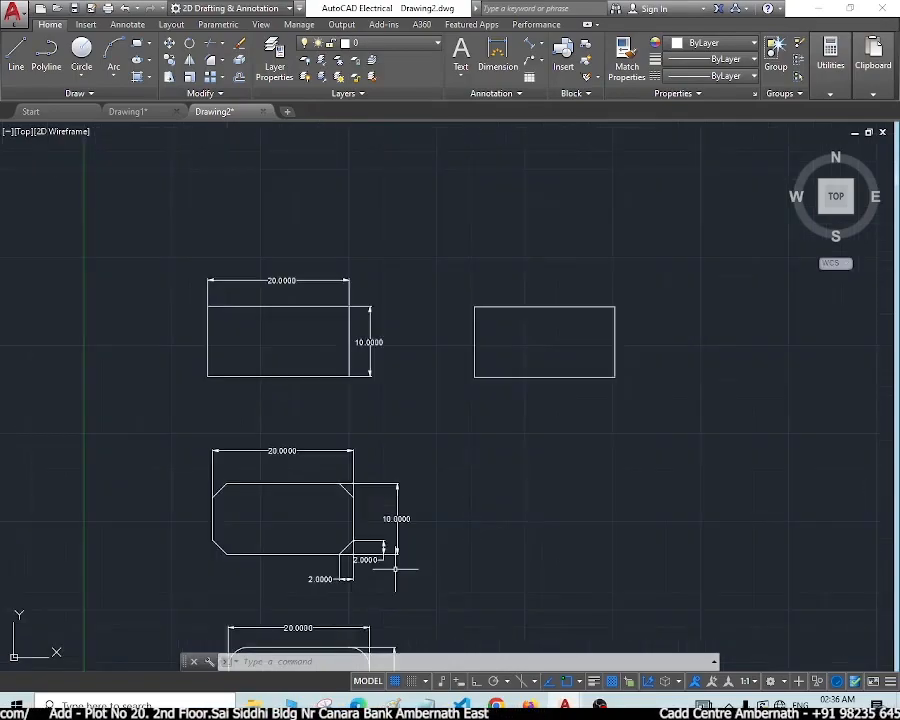
pyautogui.scroll(2, 511, 565)
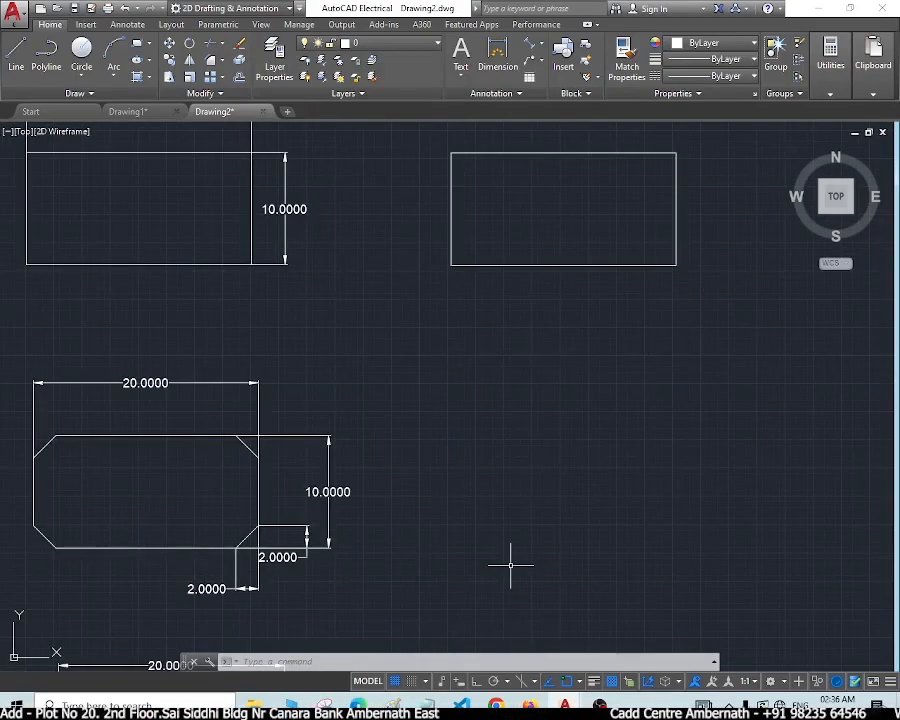
pyautogui.write('REC')
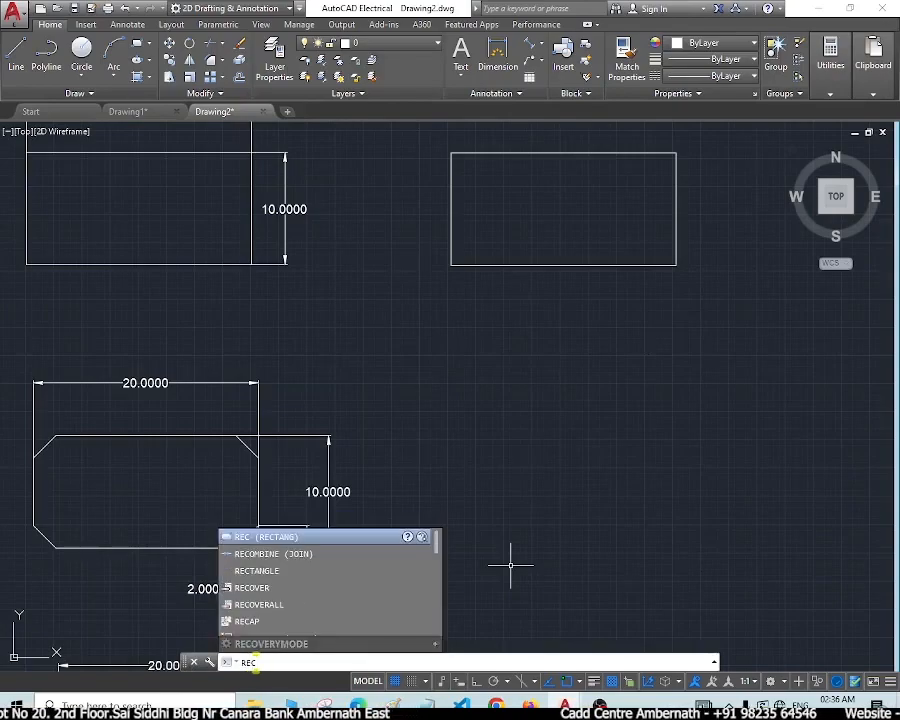
pyautogui.press('Return')
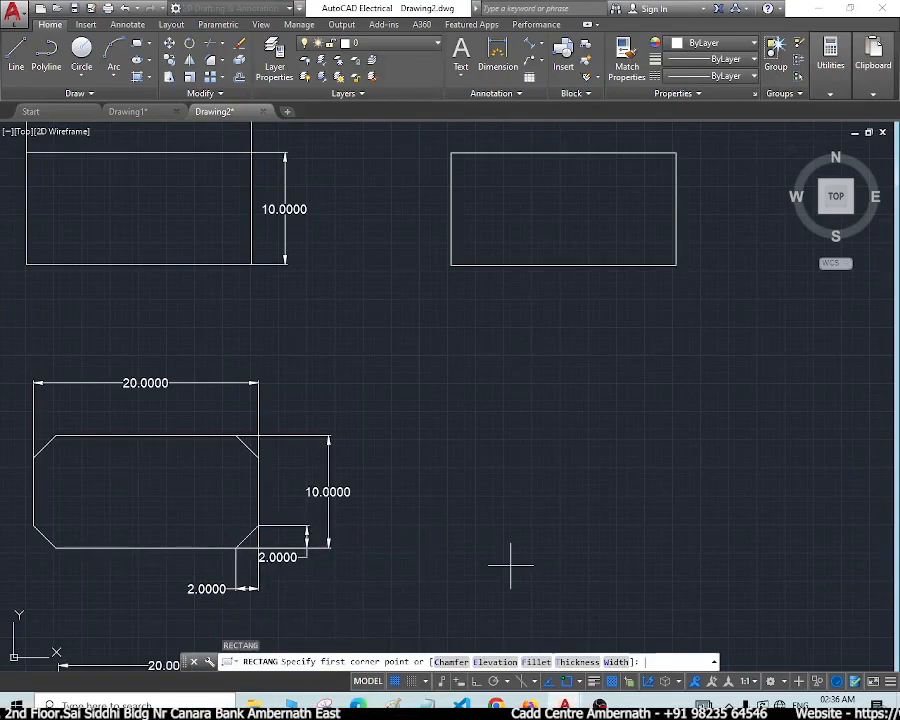
pyautogui.click(450, 662)
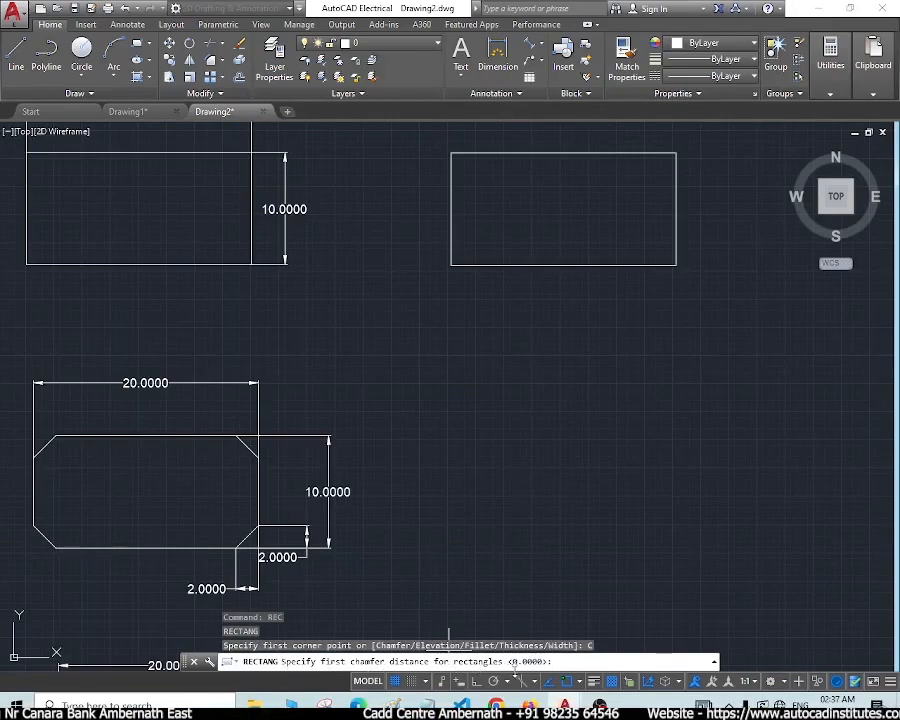
pyautogui.write('2')
pyautogui.press('Return')
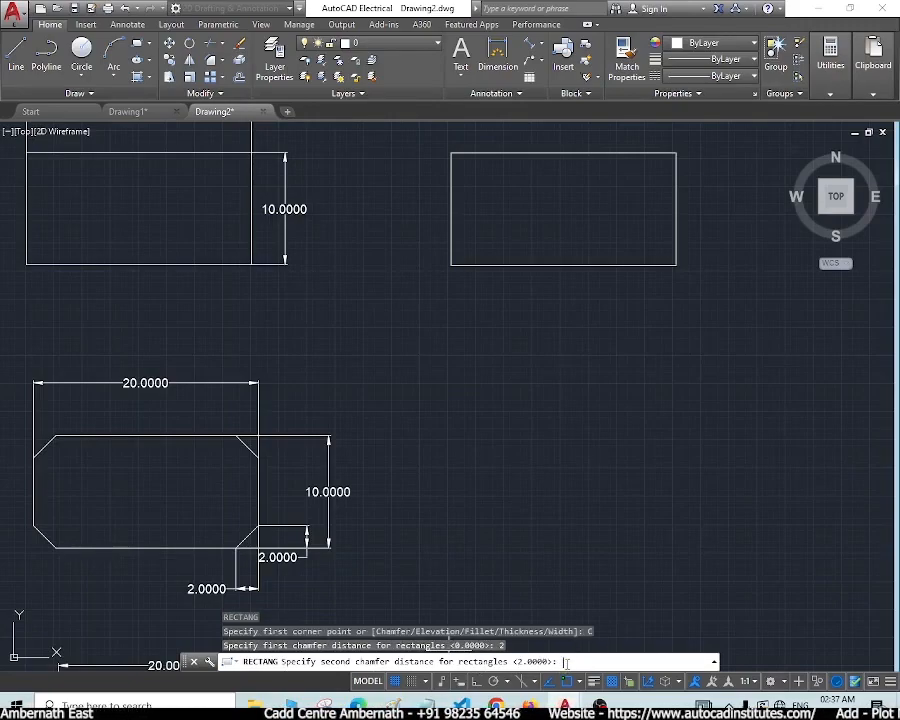
pyautogui.write('2')
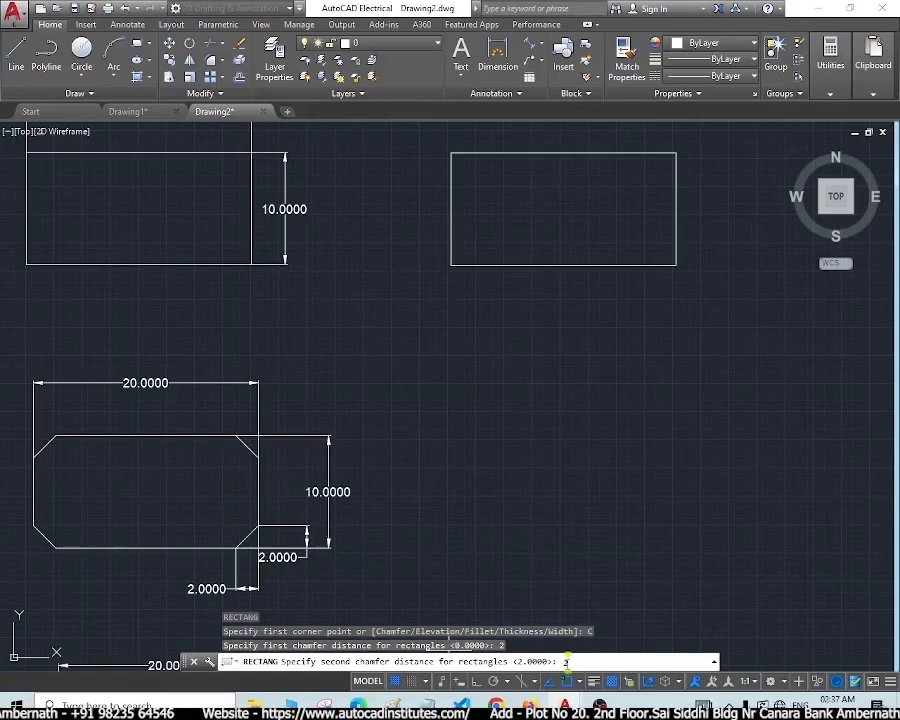
pyautogui.press('Return')
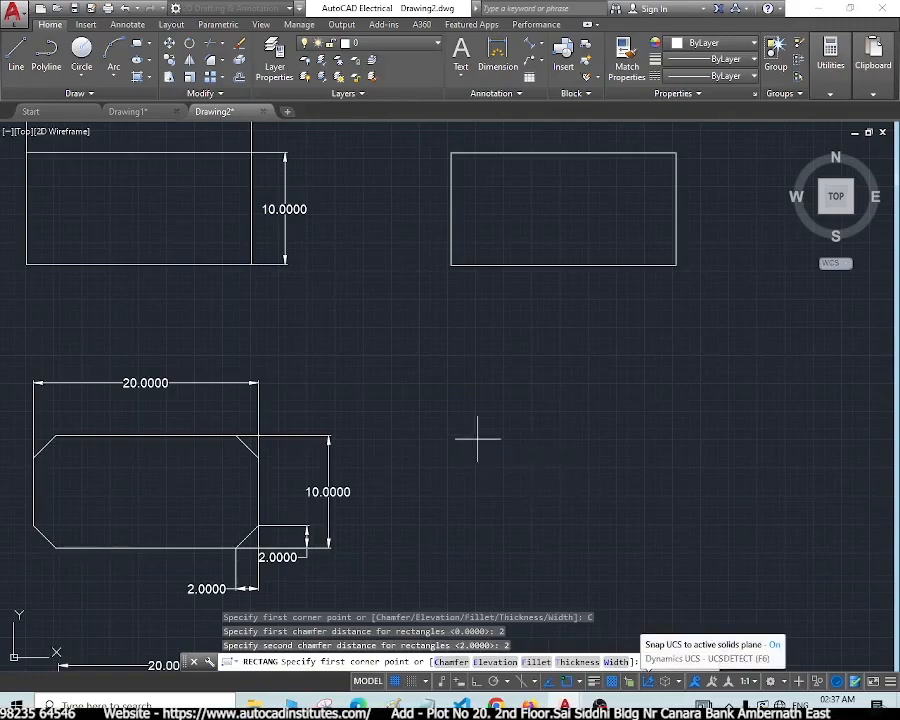
# - Place the chamfered rectangle beside the dimensioned chamfered one, defining it by an area of 200 and a length of 20
pyautogui.click(492, 392)
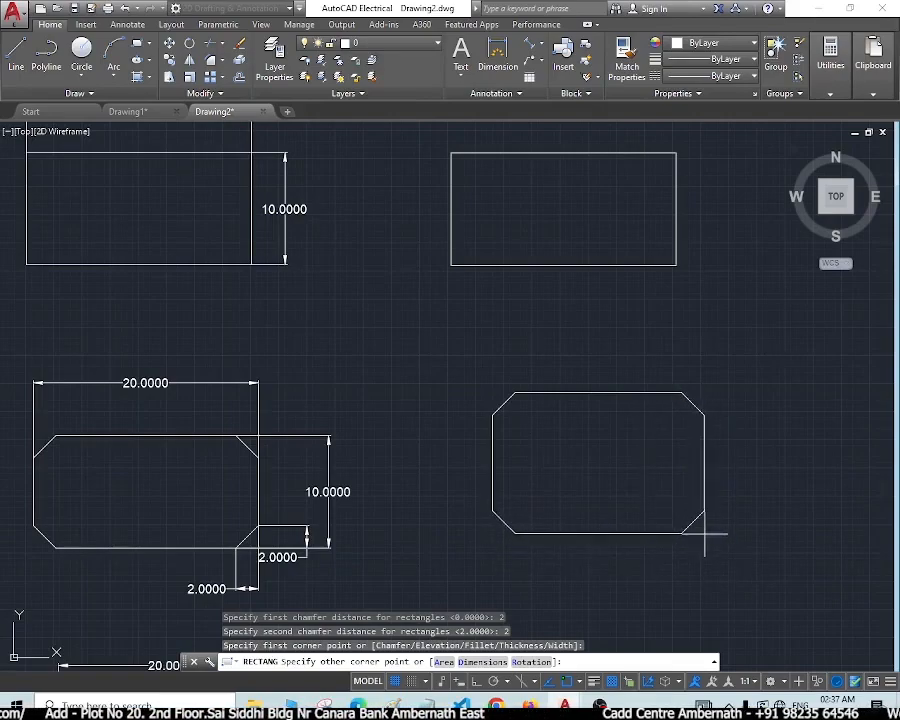
pyautogui.click(443, 662)
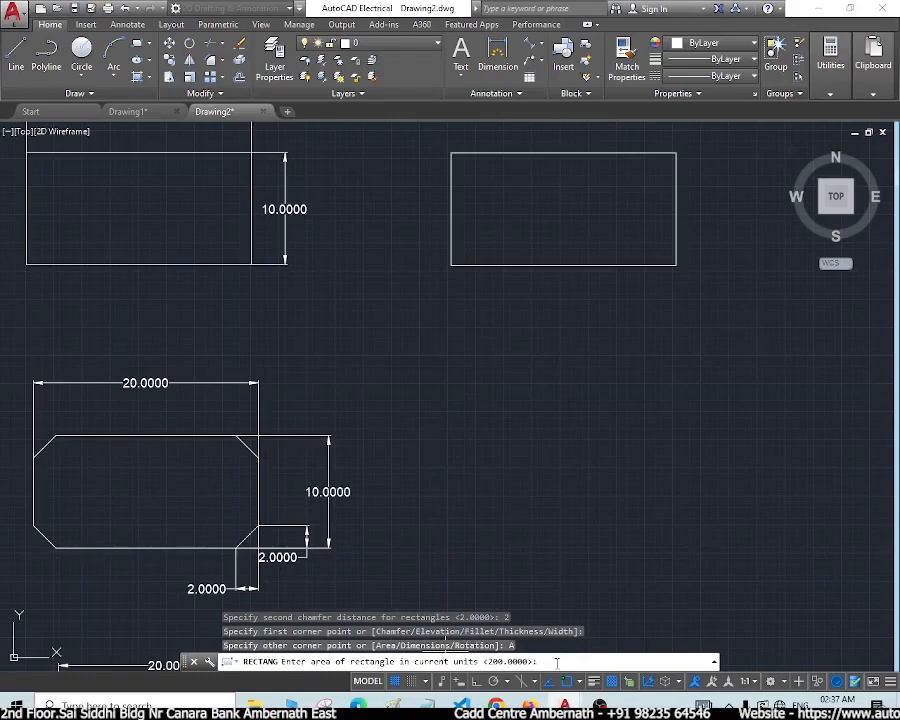
pyautogui.write('200')
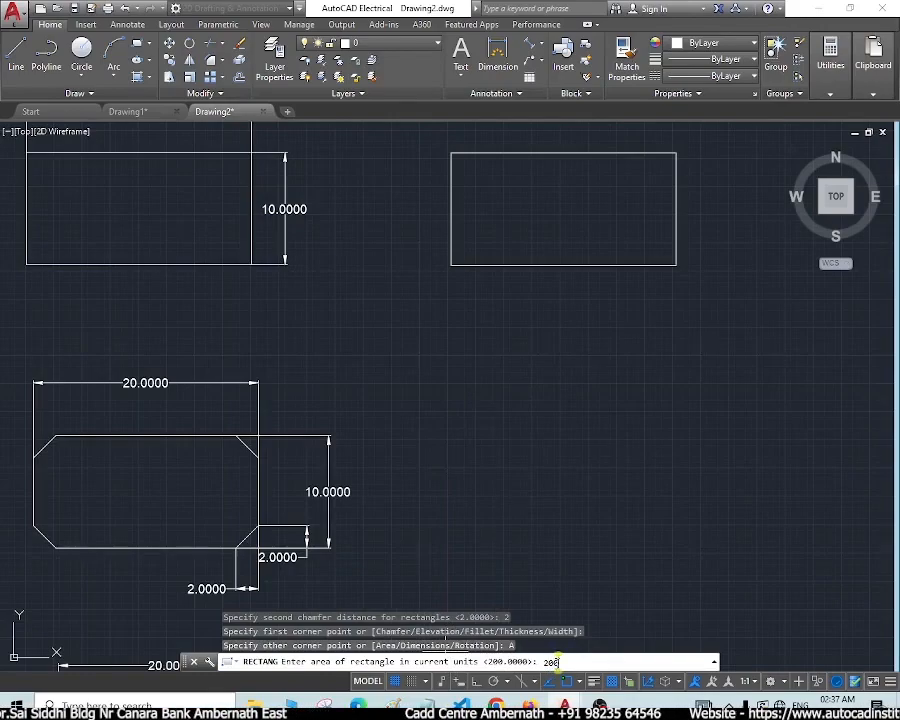
pyautogui.press('Return')
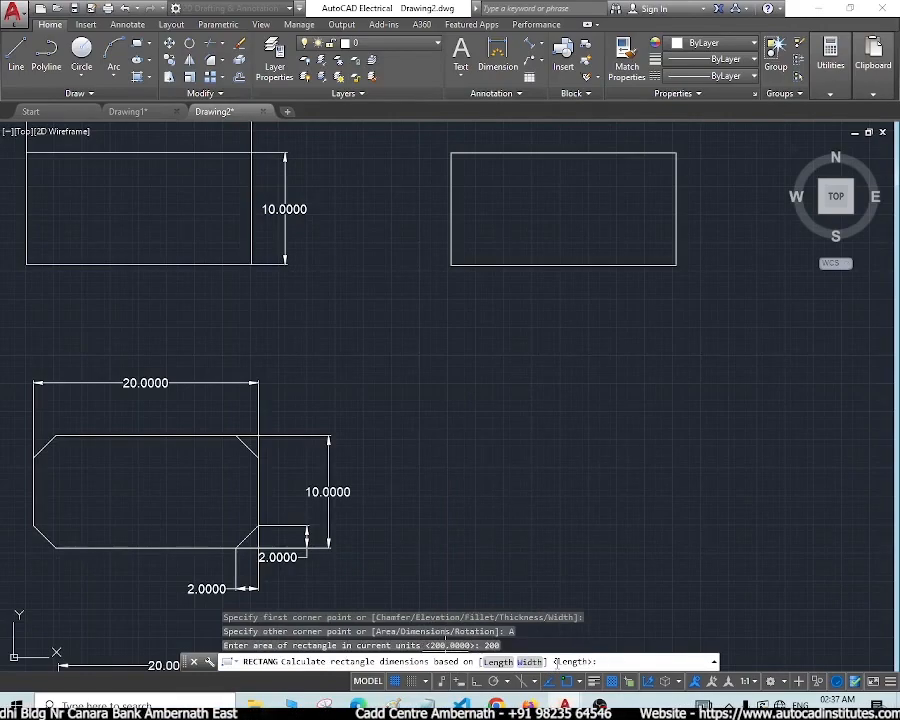
pyautogui.click(498, 662)
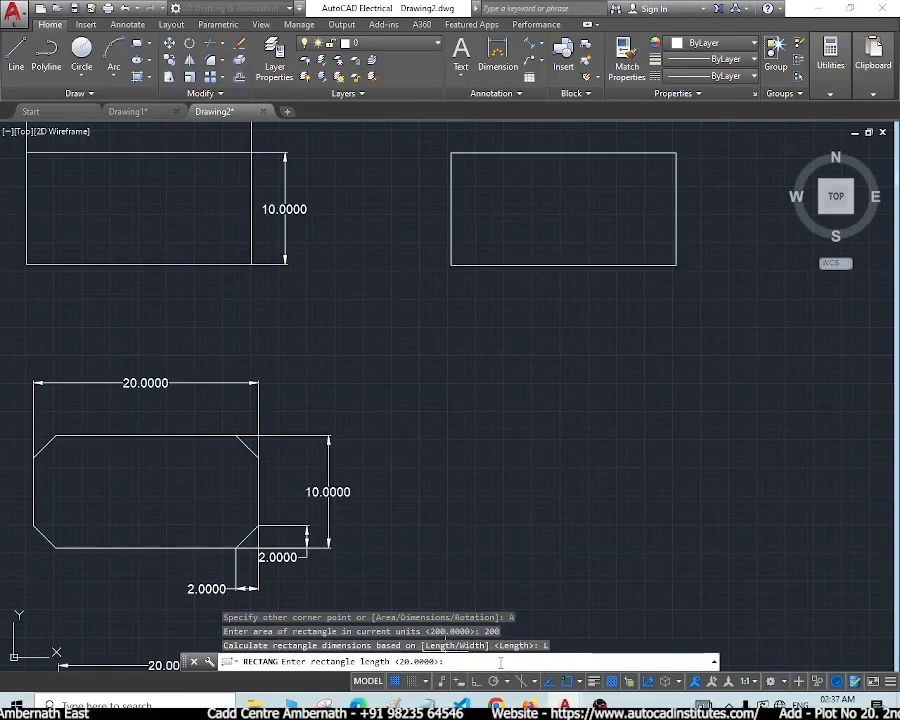
pyautogui.write('20')
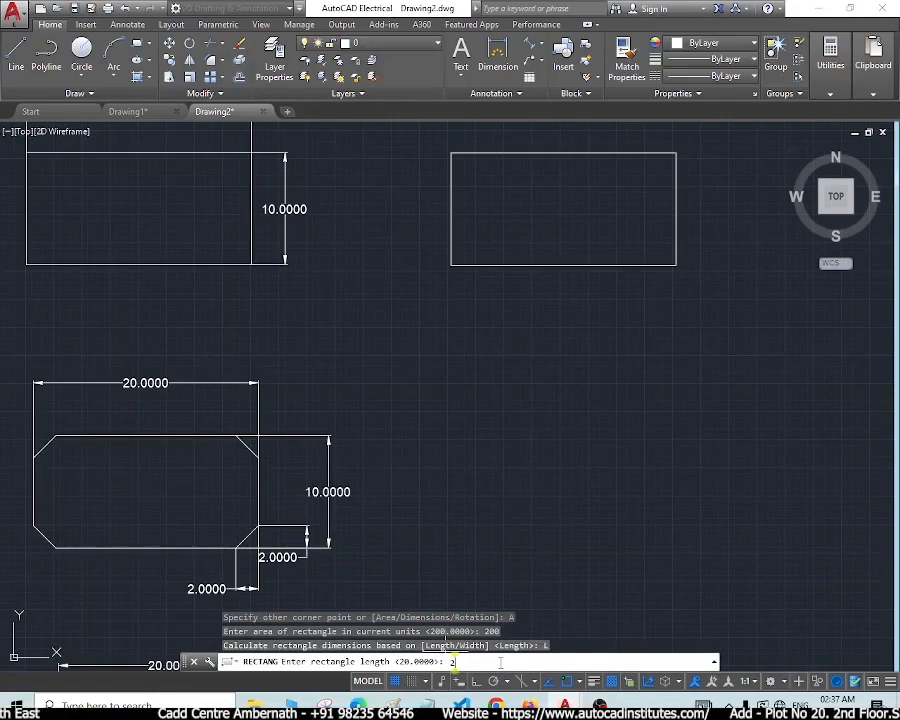
pyautogui.press('Return')
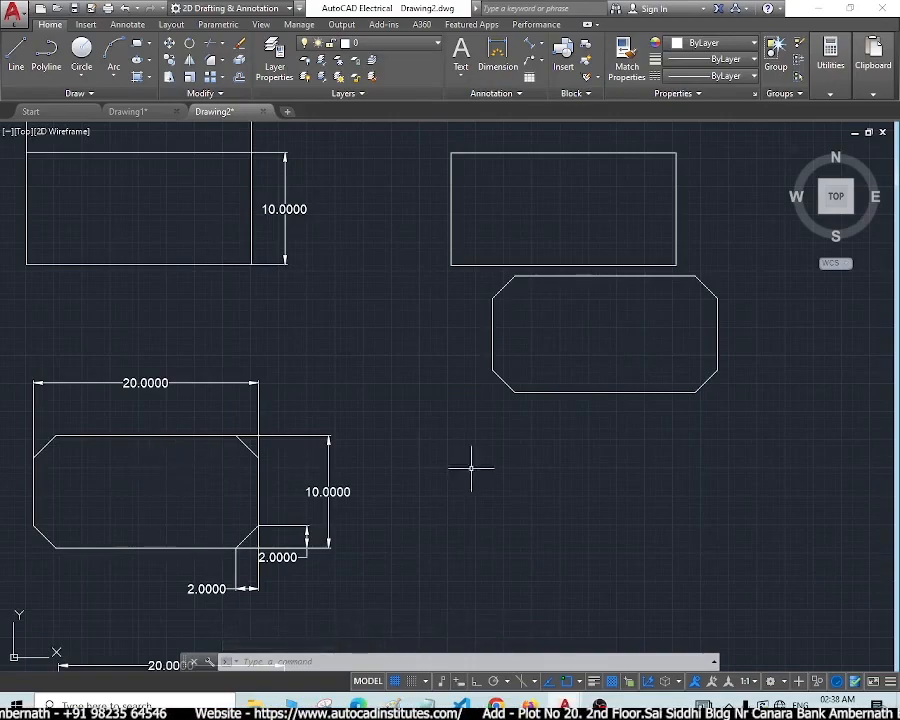
# - Start a rectangle for the filleted example and reset both chamfer distances to 0
pyautogui.scroll(-6, 517, 493)
pyautogui.scroll(6, 502, 600)
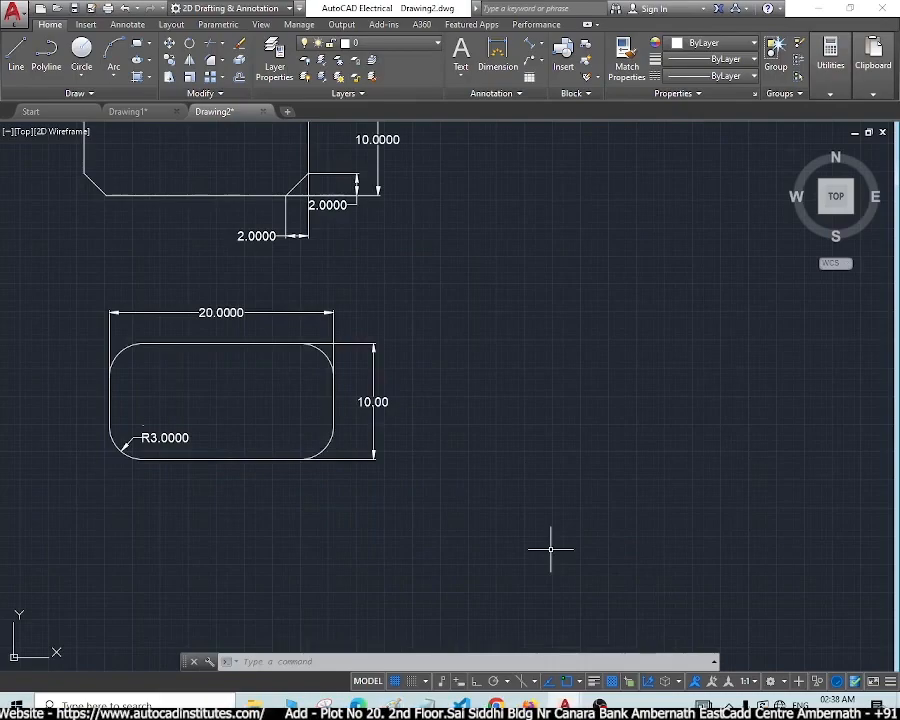
pyautogui.write('rec')
pyautogui.press('Return')
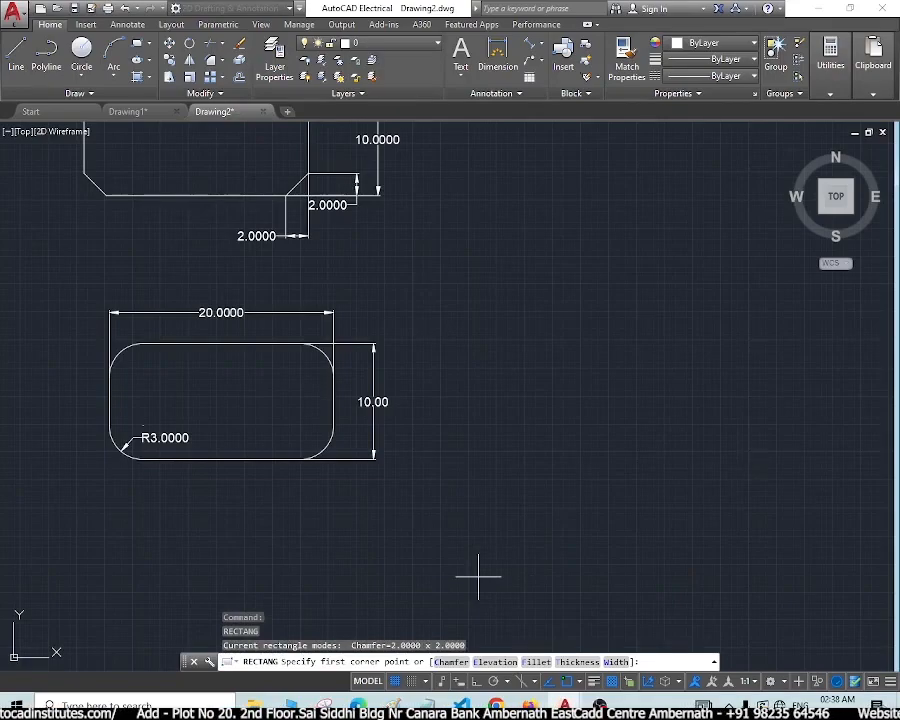
pyautogui.click(450, 662)
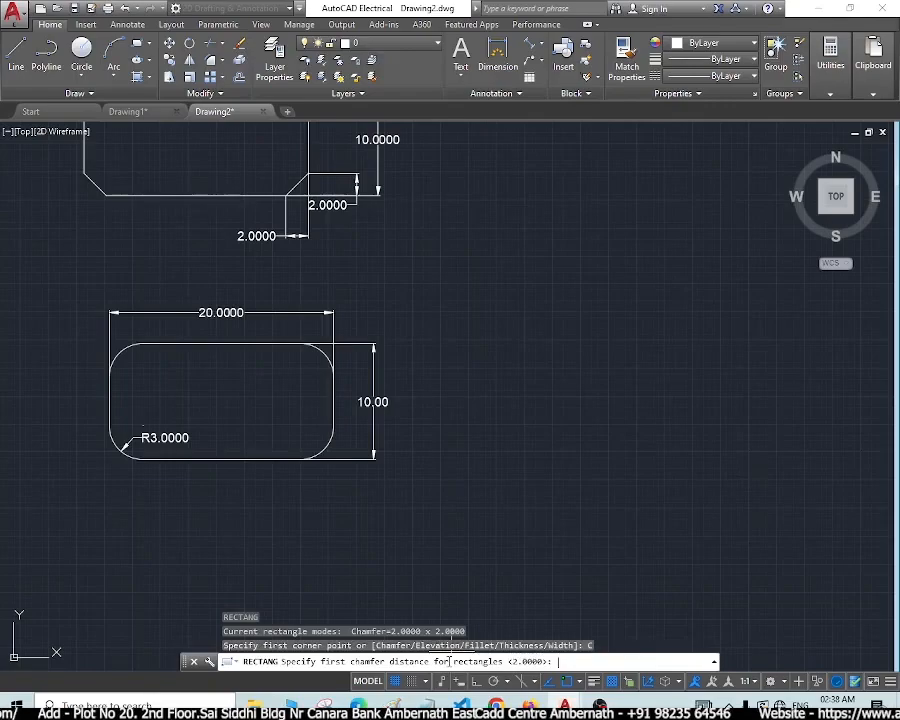
pyautogui.write('0')
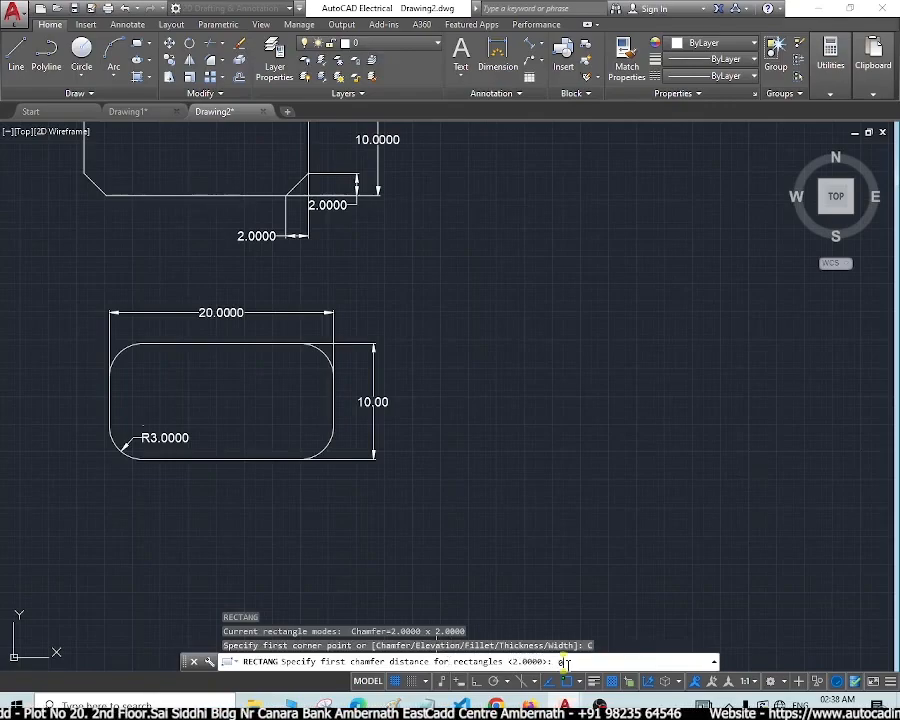
pyautogui.press('Return')
pyautogui.write('0')
pyautogui.press('Return')
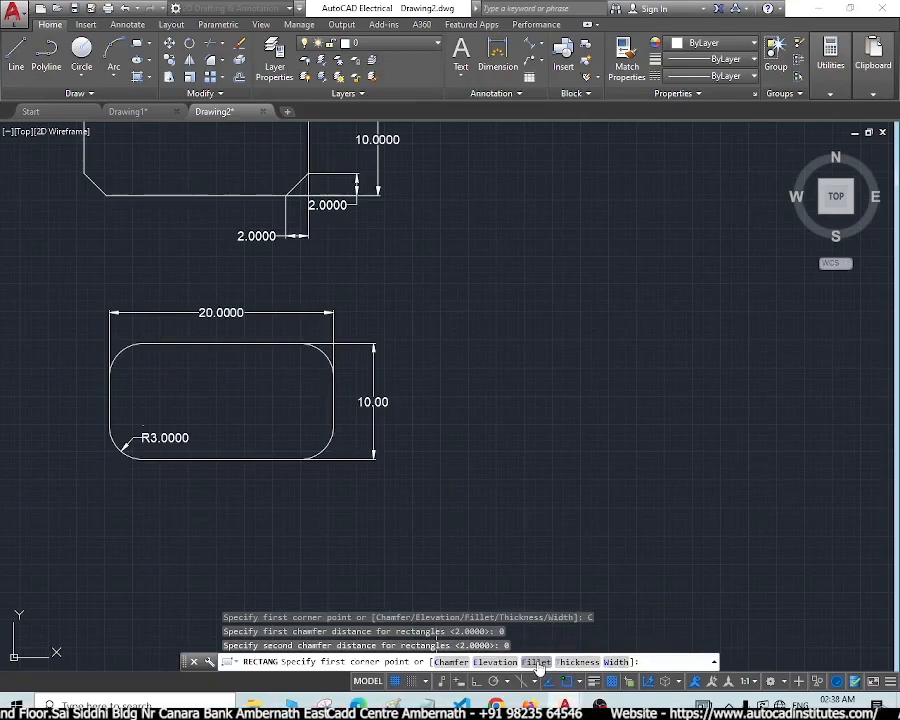
# - Set the fillet radius to 3 and draw a 20 by 10 rectangle beside the dimensioned filleted one, using the Dimensions option
pyautogui.click(536, 662)
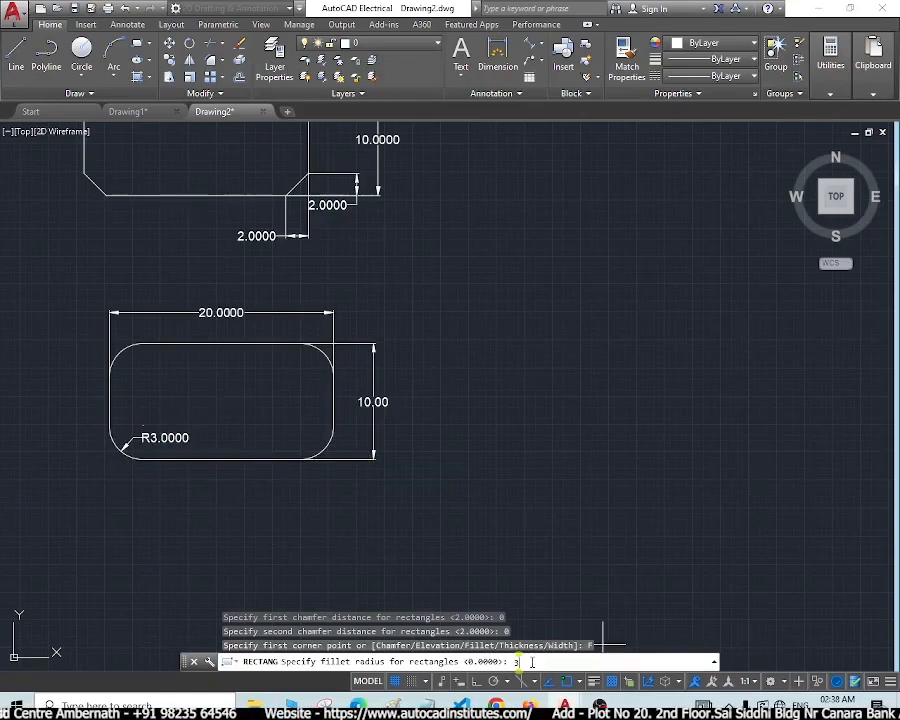
pyautogui.press('Return')
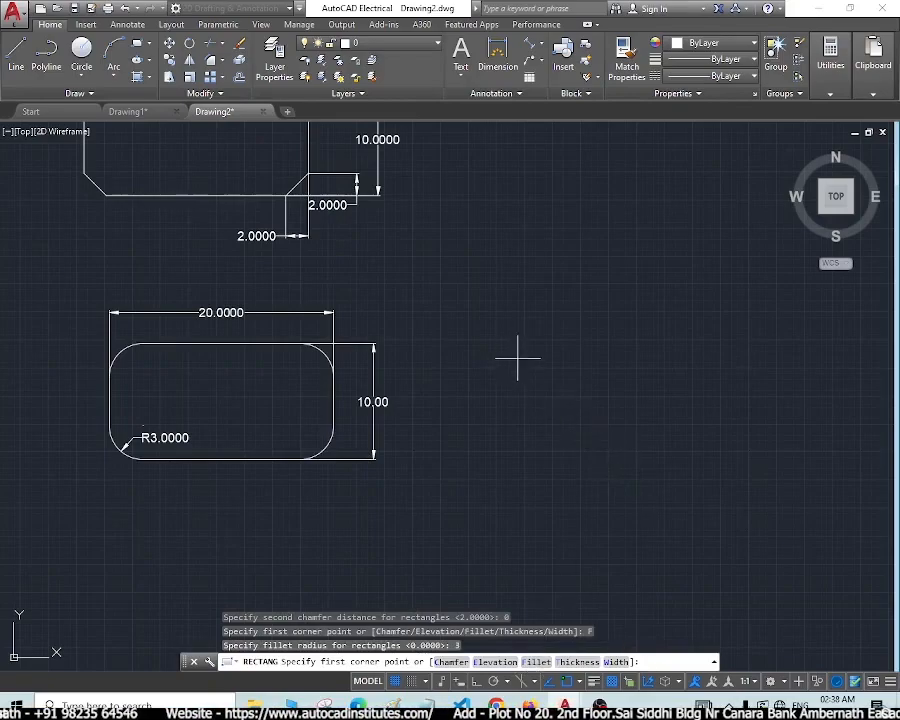
pyautogui.click(524, 408)
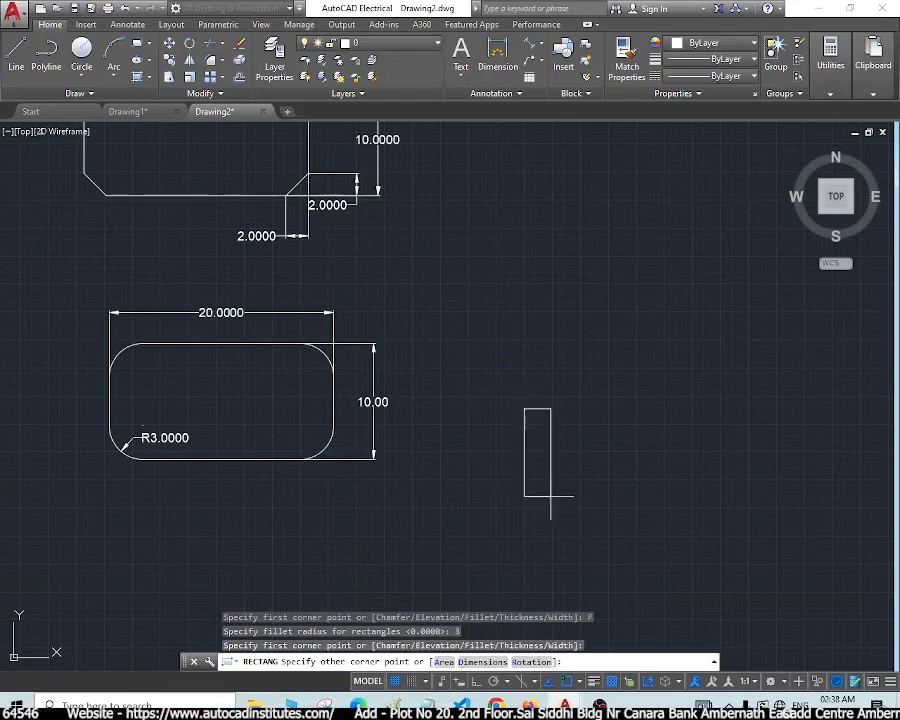
pyautogui.click(483, 662)
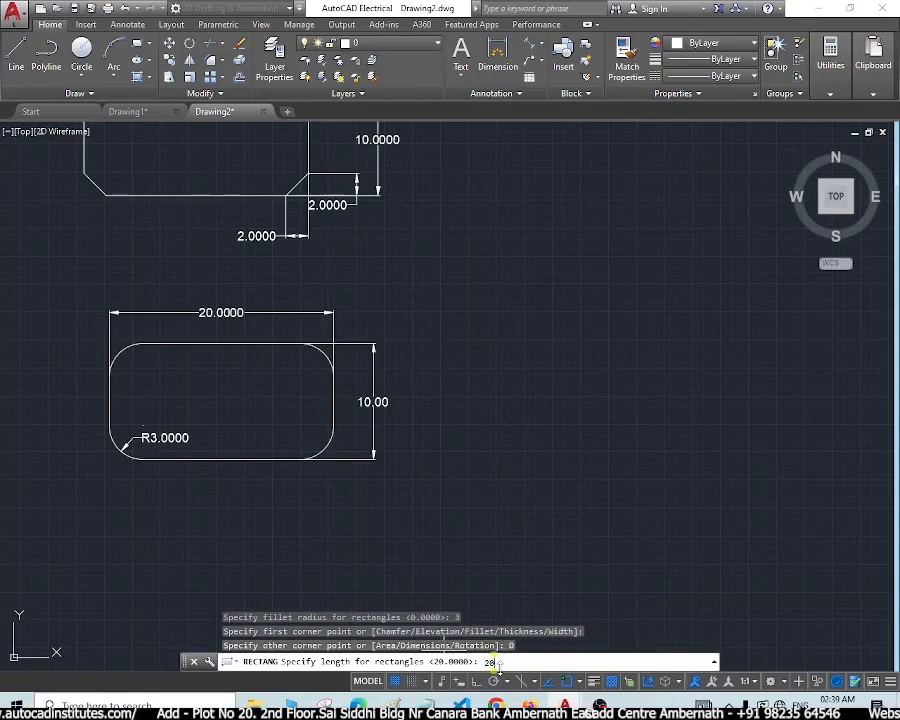
pyautogui.write('20')
pyautogui.press('Return')
pyautogui.write('10')
pyautogui.press('Return')
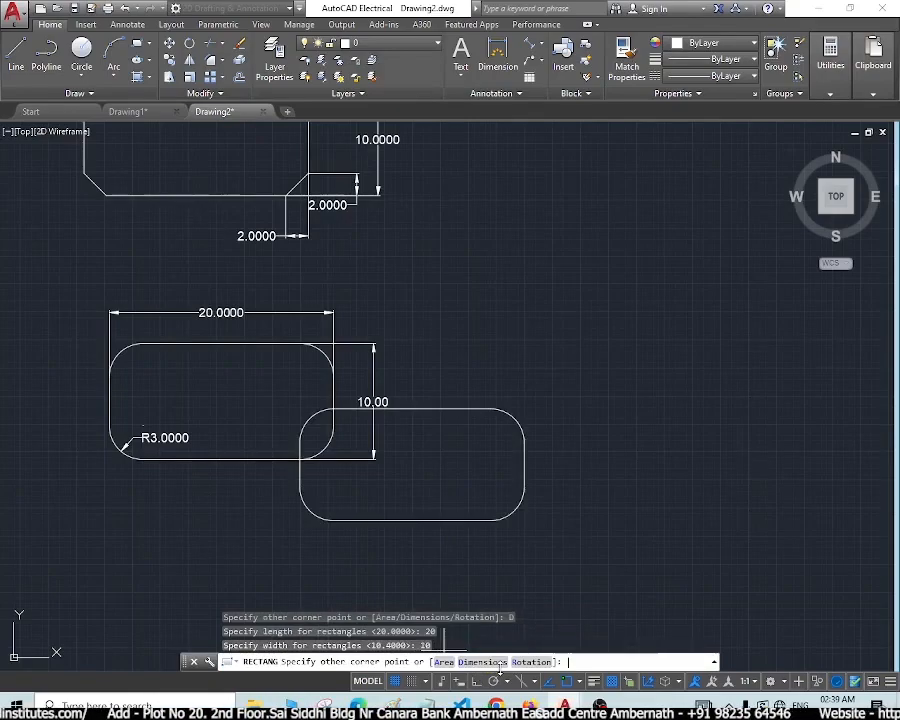
pyautogui.click(644, 368)
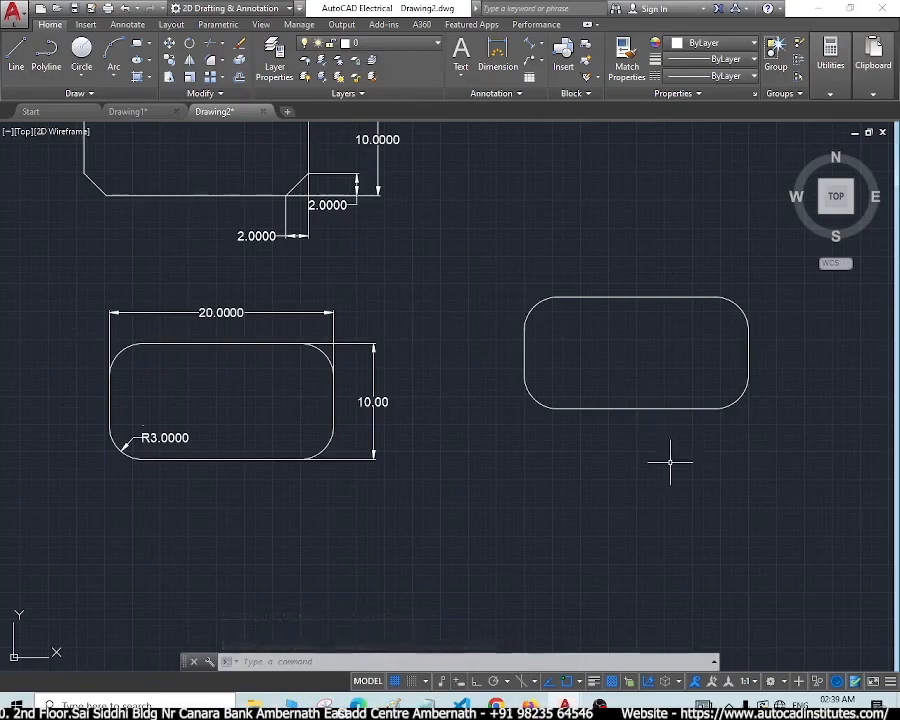
# - Start another rectangle with its fillet radius reset to 0 and its line width set to 0.5
pyautogui.scroll(-4, 647, 505)
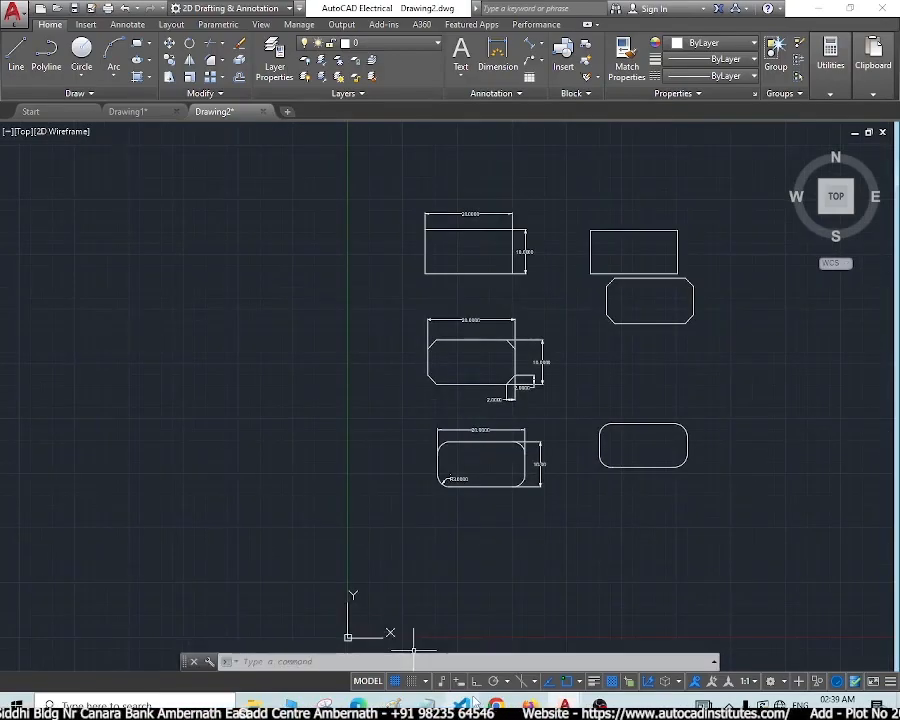
pyautogui.press('Return')
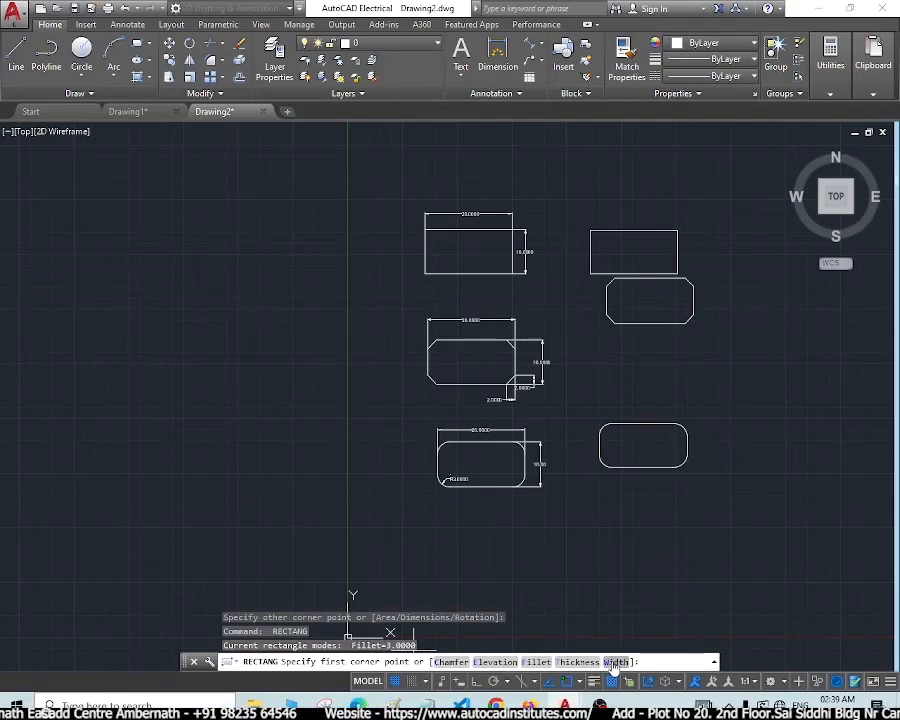
pyautogui.click(537, 662)
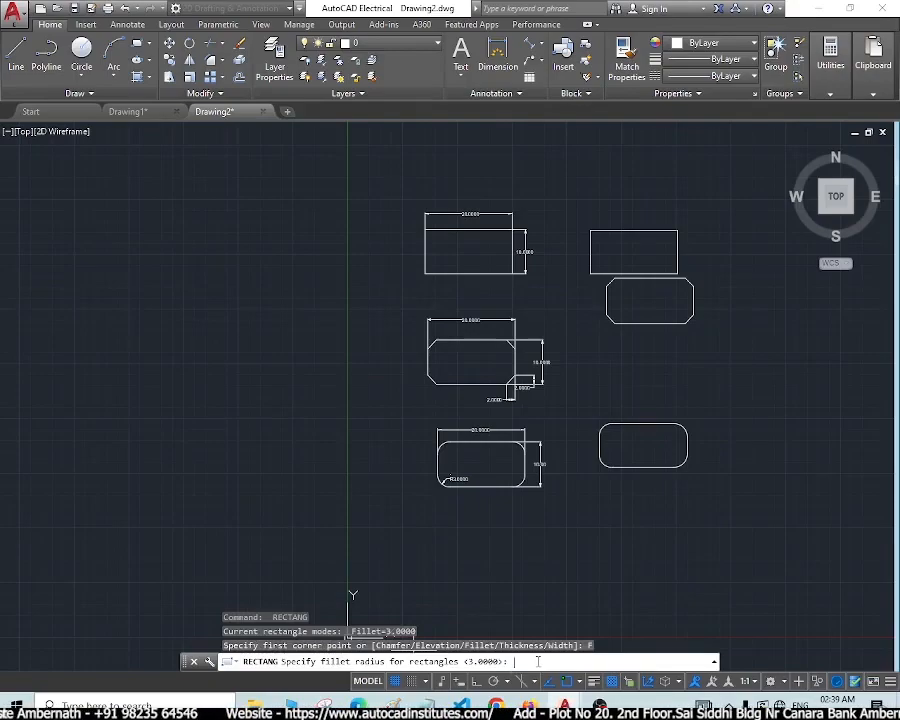
pyautogui.write('0')
pyautogui.press('Return')
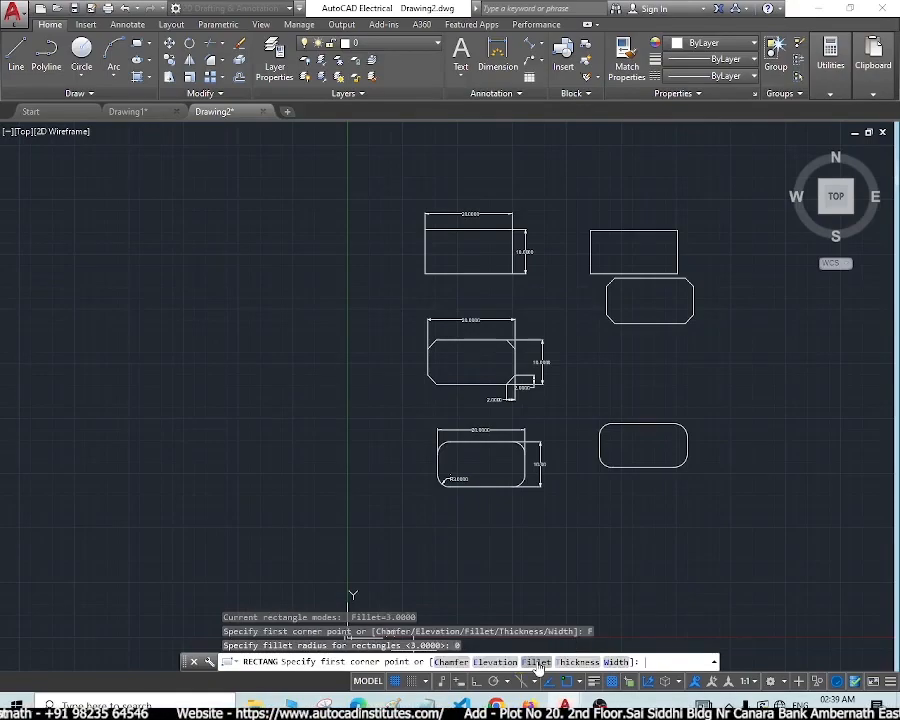
pyautogui.click(616, 662)
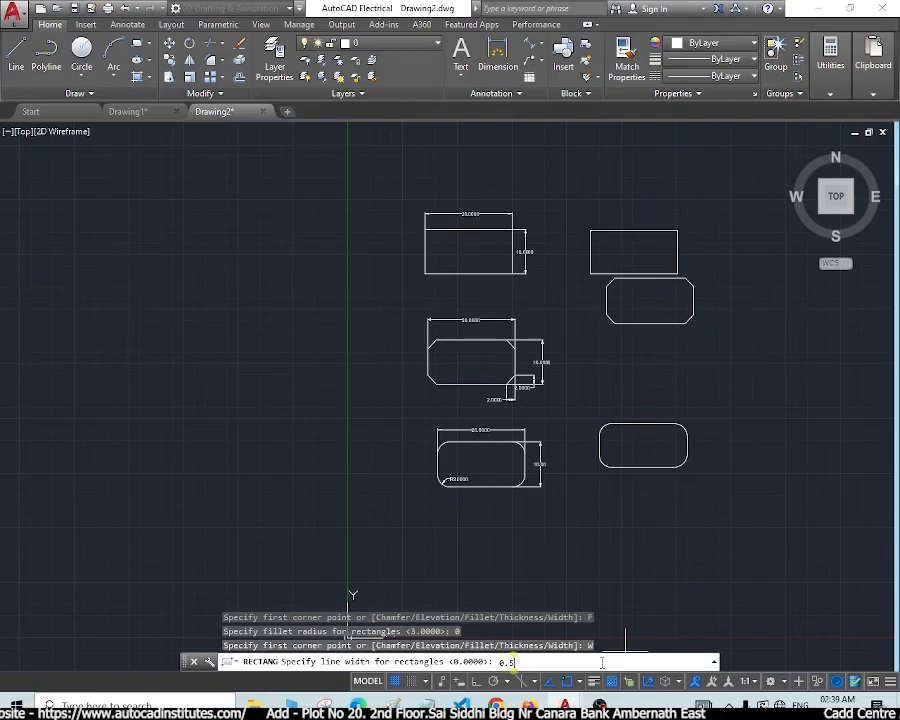
pyautogui.press('Return')
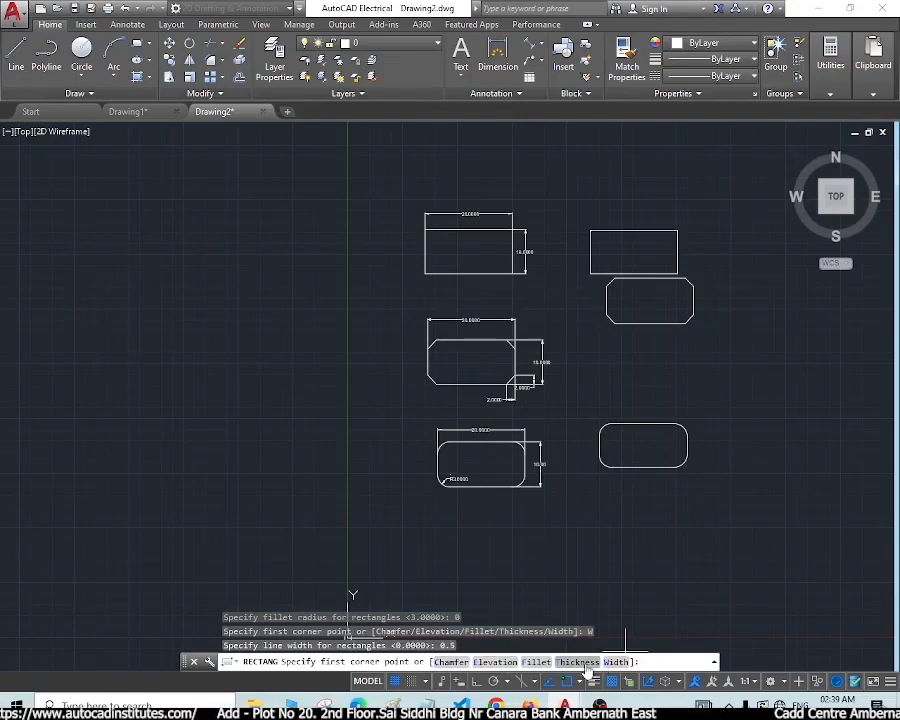
# - Set the rectangle's thickness to 10 and its elevation to 20
pyautogui.click(580, 662)
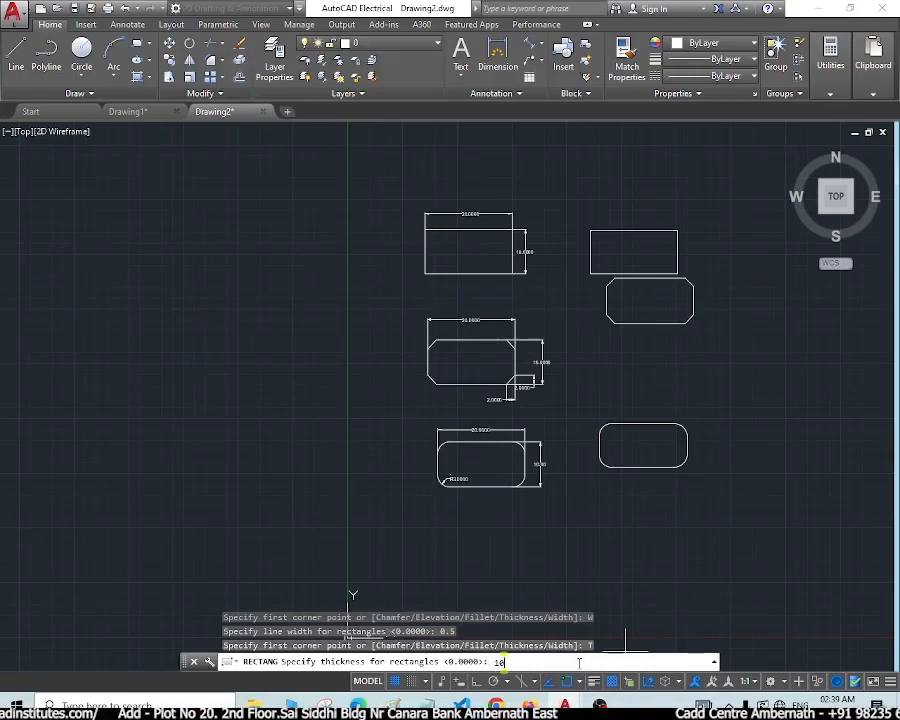
pyautogui.press('Return')
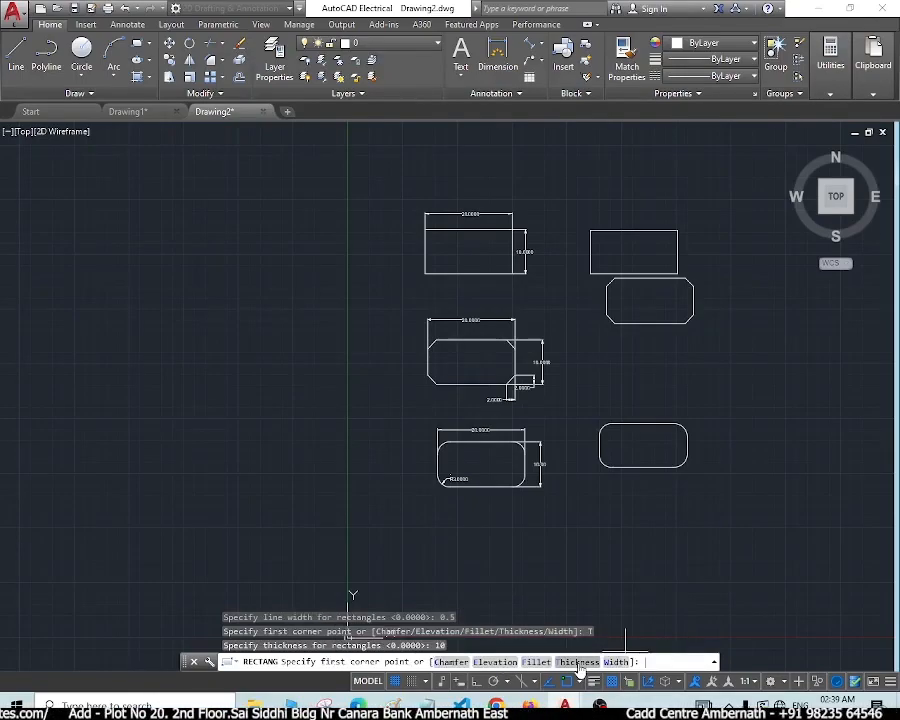
pyautogui.click(494, 662)
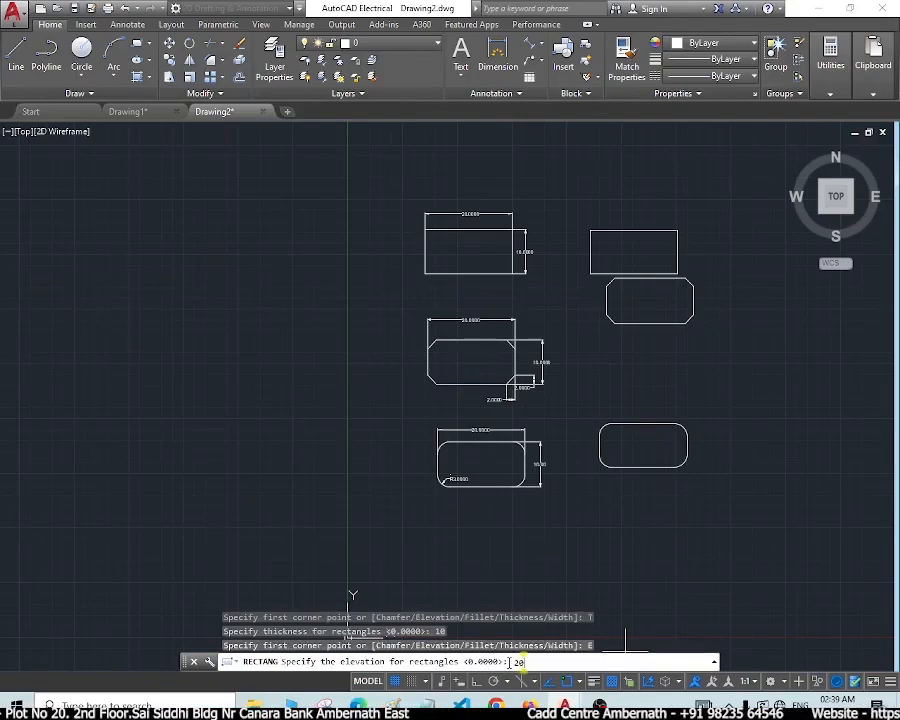
pyautogui.write('20')
pyautogui.press('Return')
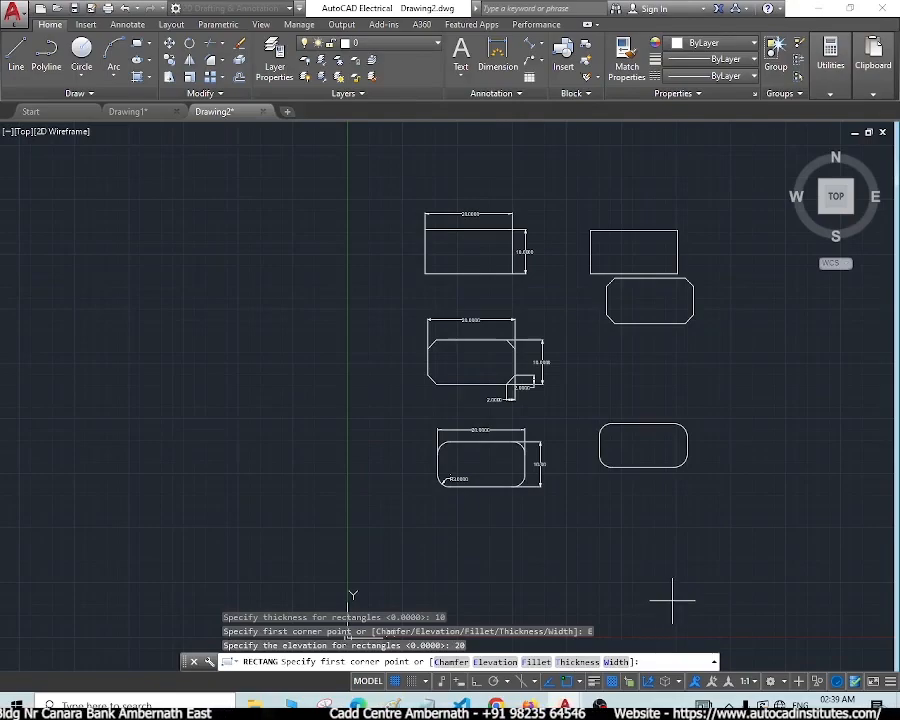
# - Place the rectangle below the filleted copy, rotated 45 degrees, with a length of 40 and a width of 20
pyautogui.click(636, 502)
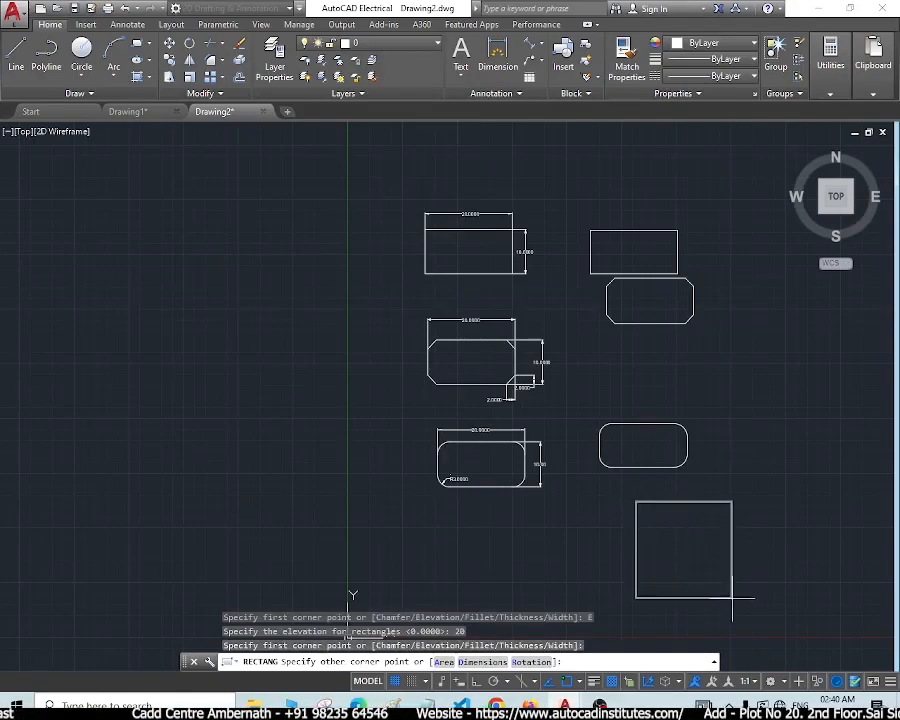
pyautogui.click(532, 662)
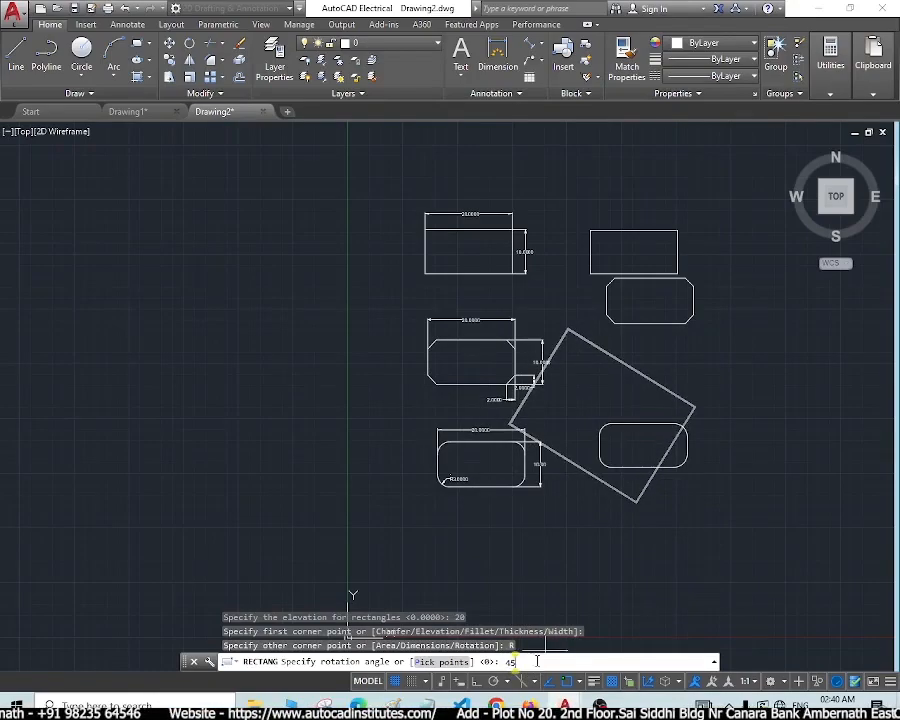
pyautogui.write('45')
pyautogui.press('Return')
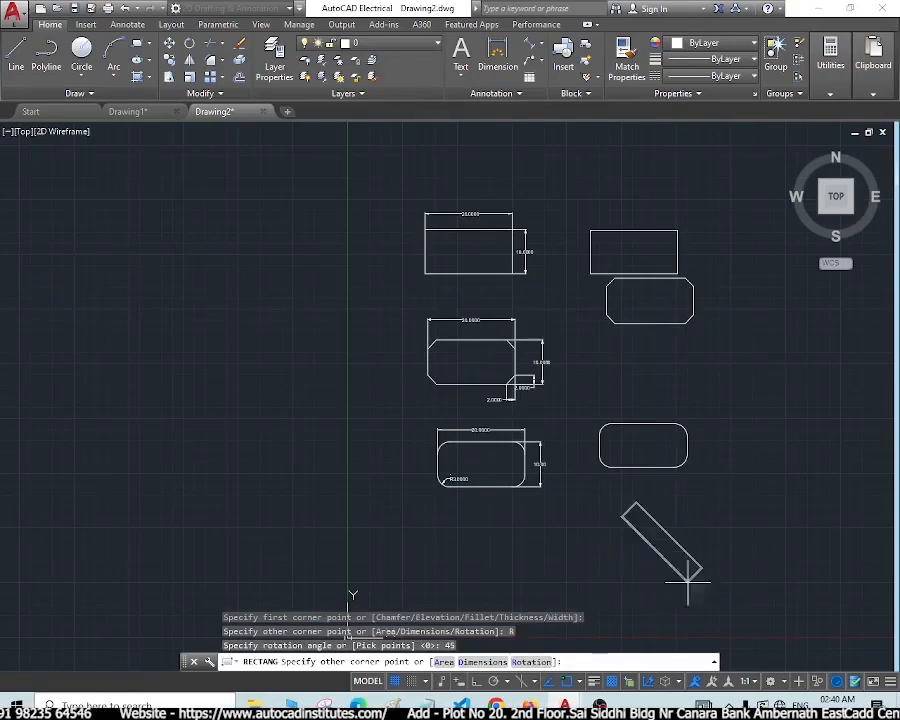
pyautogui.click(485, 662)
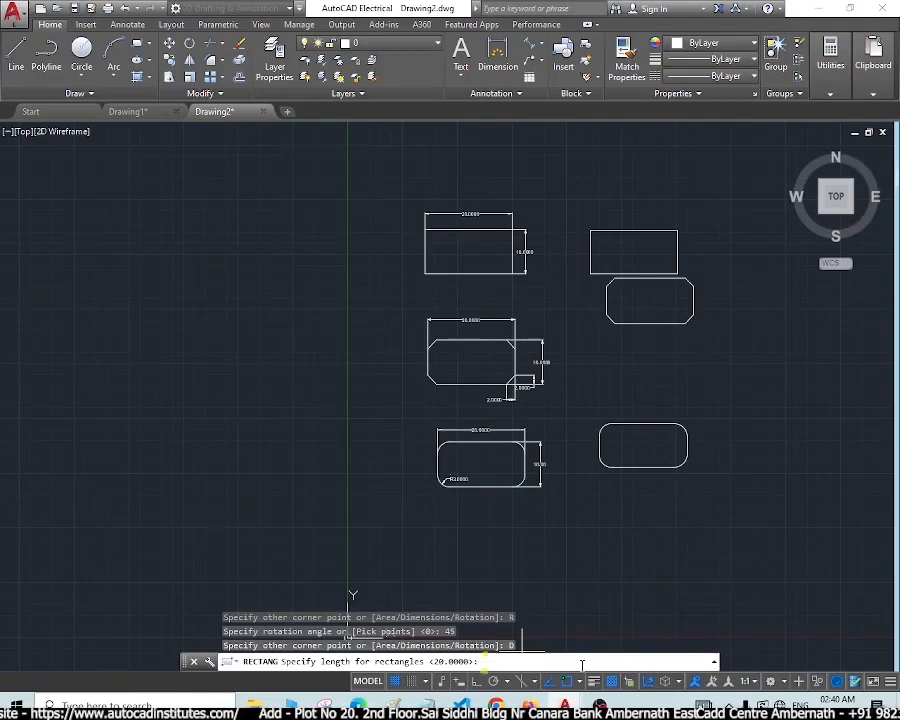
pyautogui.write('40')
pyautogui.press('Return')
pyautogui.write('20')
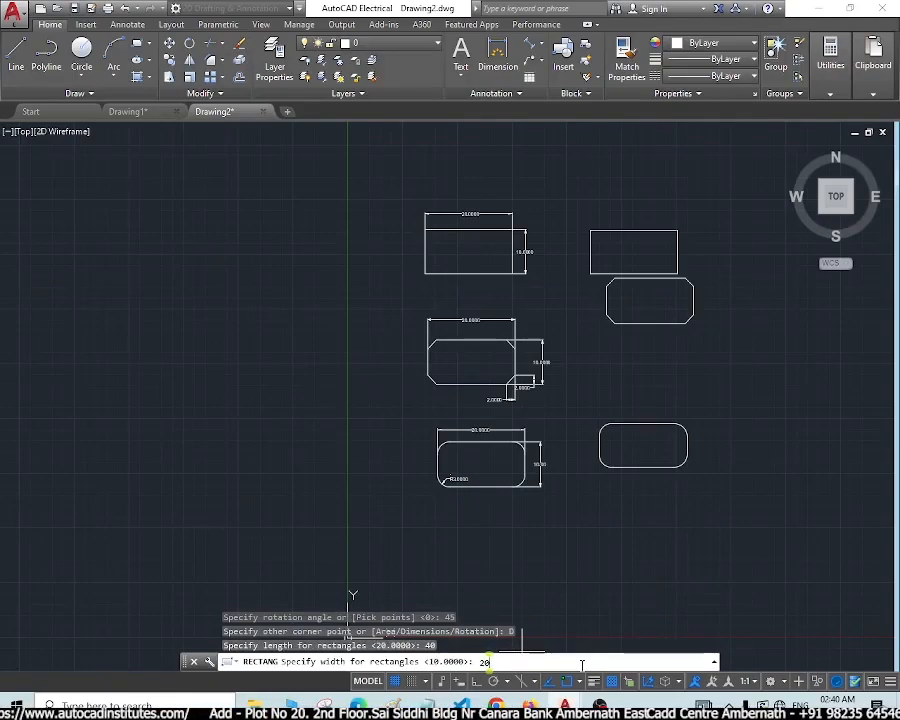
pyautogui.press('Return')
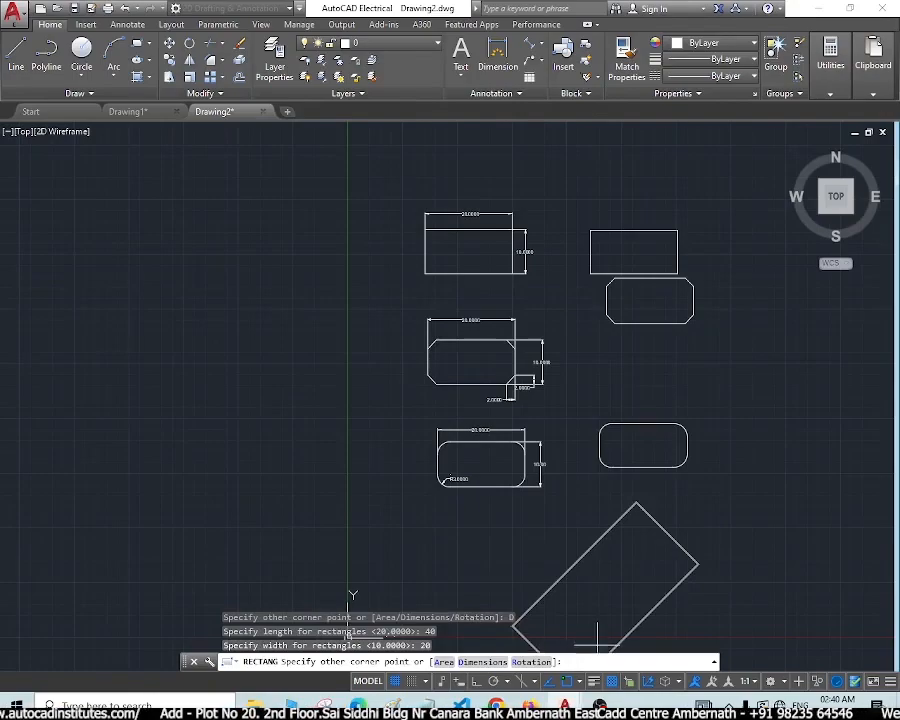
pyautogui.click(573, 570)
# - Examine the rotated rectangle's line width, thickness and elevation by orbiting with SteeringWheels, and rewind to the top view
pyautogui.scroll(-1, 686, 588)
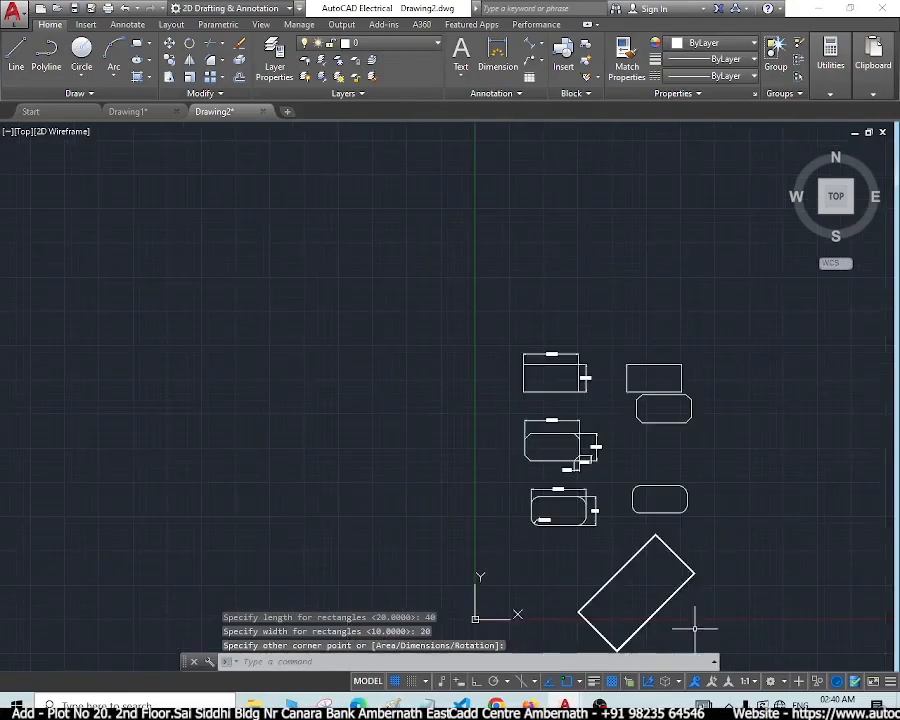
pyautogui.scroll(1, 689, 631)
pyautogui.scroll(-4, 670, 636)
pyautogui.scroll(5, 653, 637)
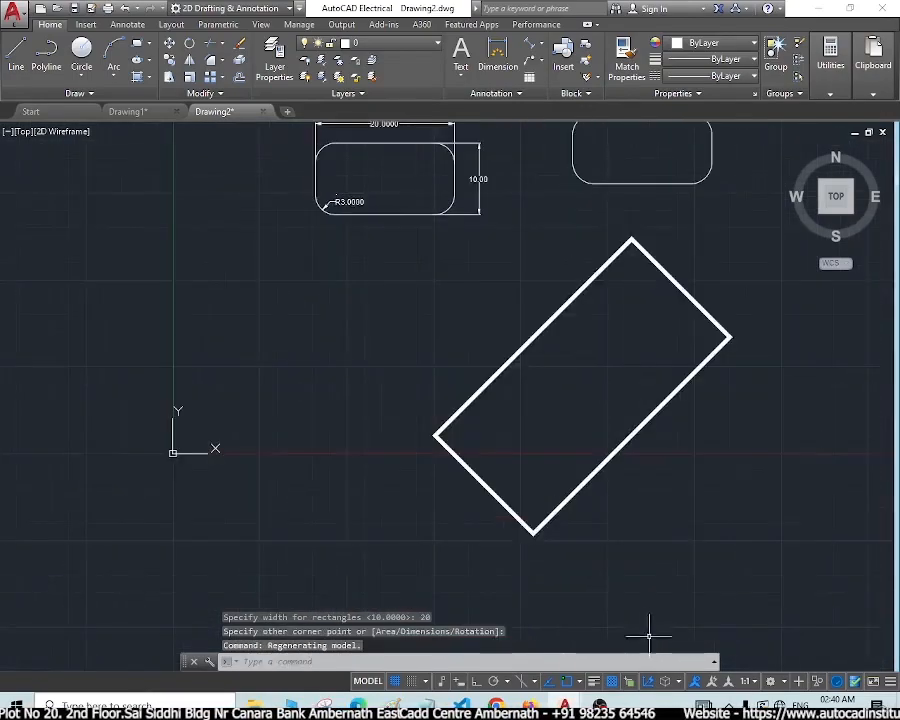
pyautogui.scroll(2, 585, 460)
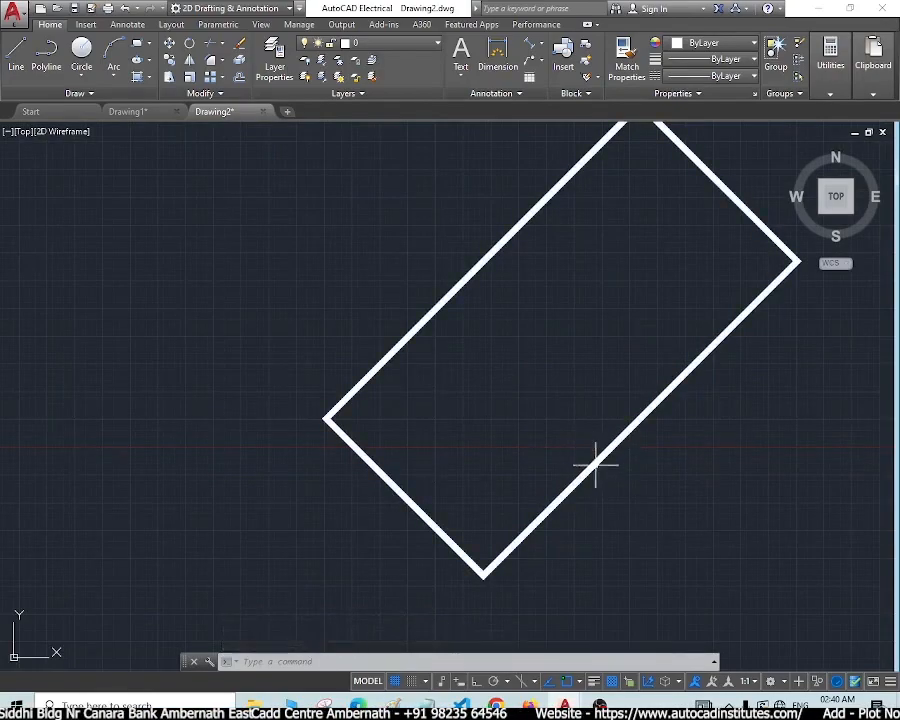
pyautogui.scroll(-2, 597, 464)
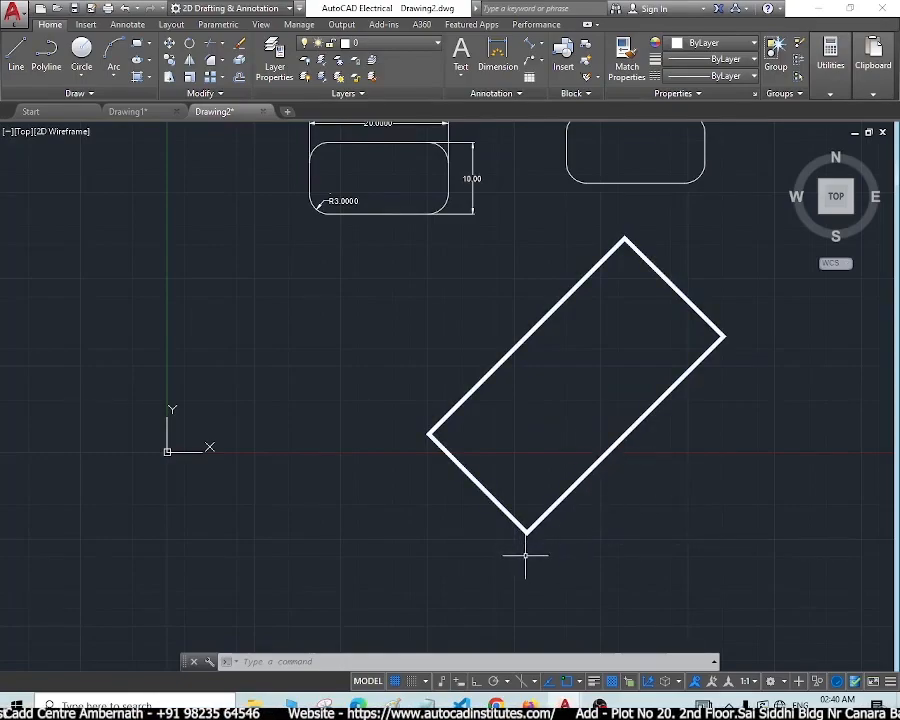
pyautogui.rightClick(660, 438)
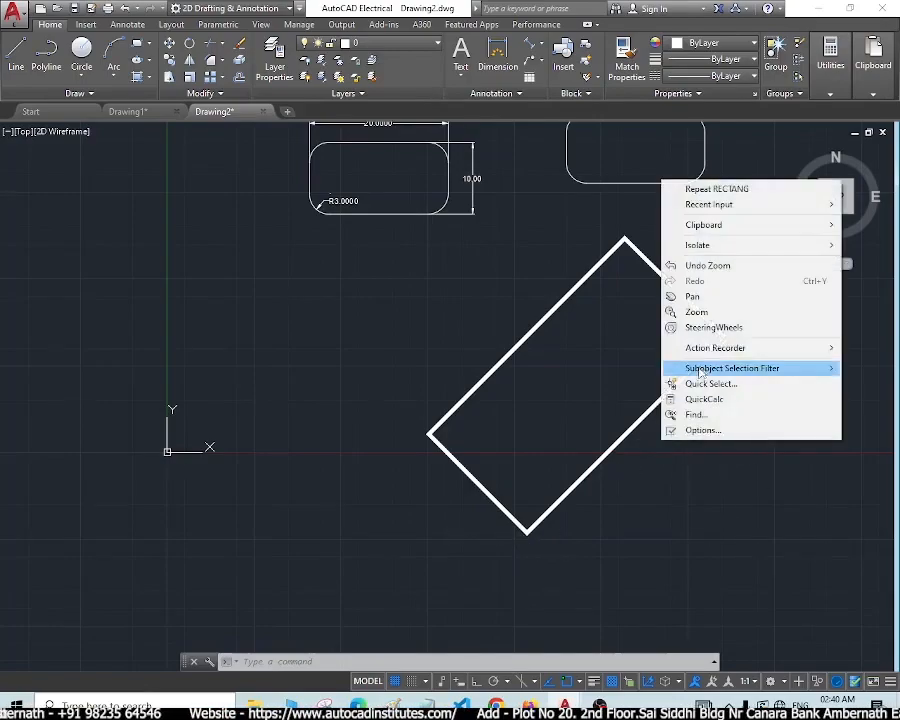
pyautogui.click(703, 328)
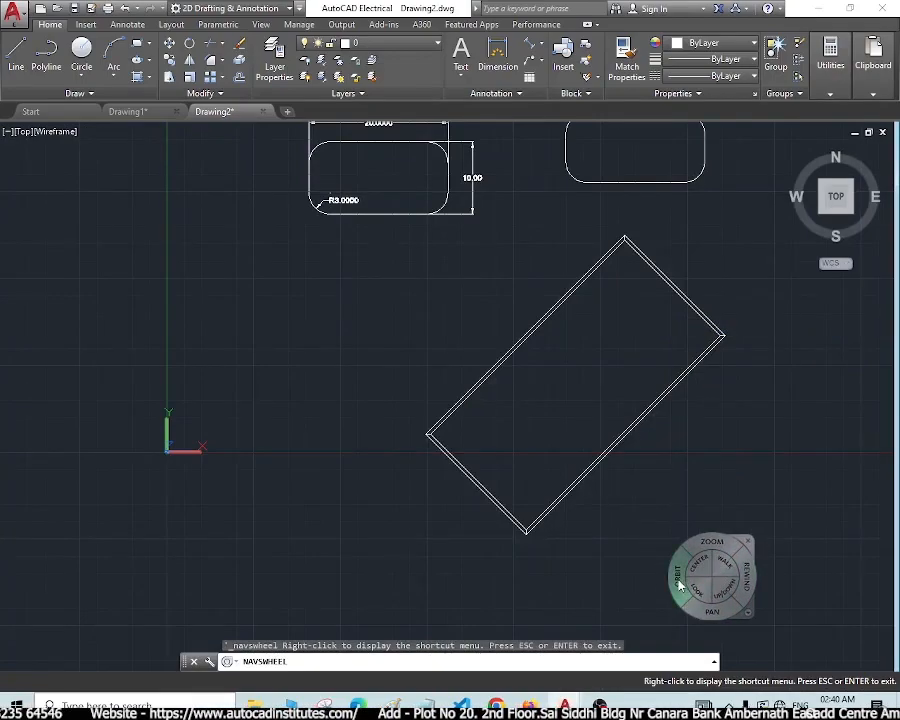
pyautogui.moveTo(700, 570); pyautogui.dragTo(685, 395)
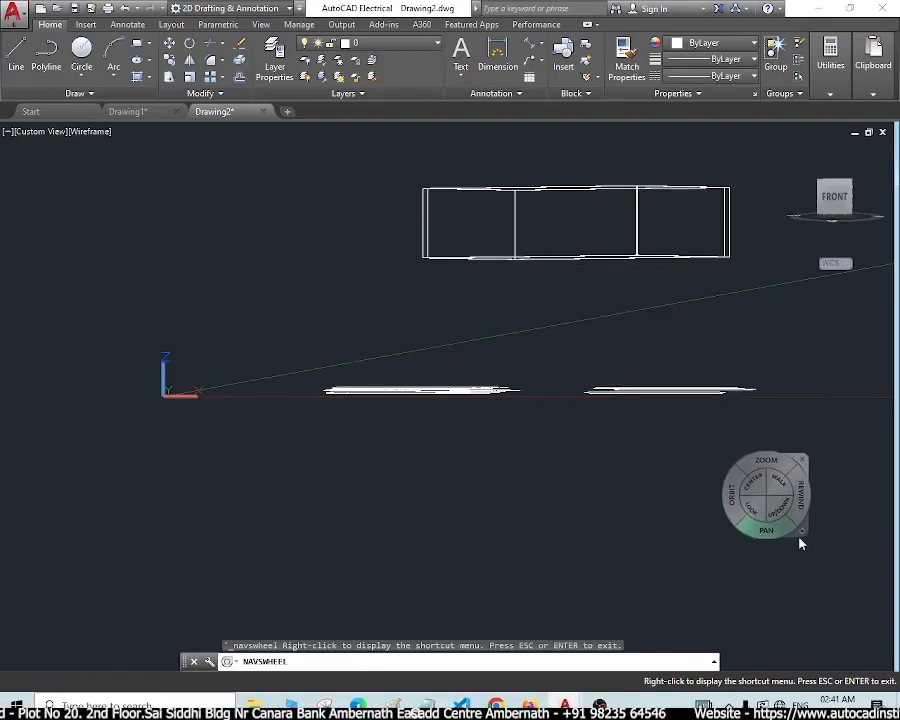
pyautogui.moveTo(689, 362); pyautogui.dragTo(684, 372)
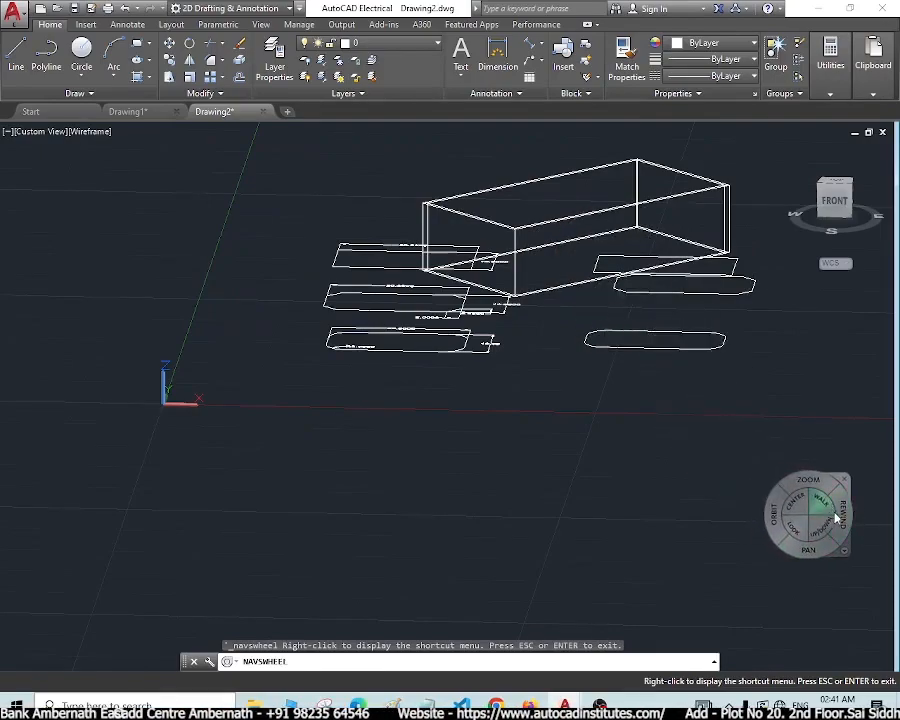
pyautogui.moveTo(845, 517); pyautogui.dragTo(262, 512)
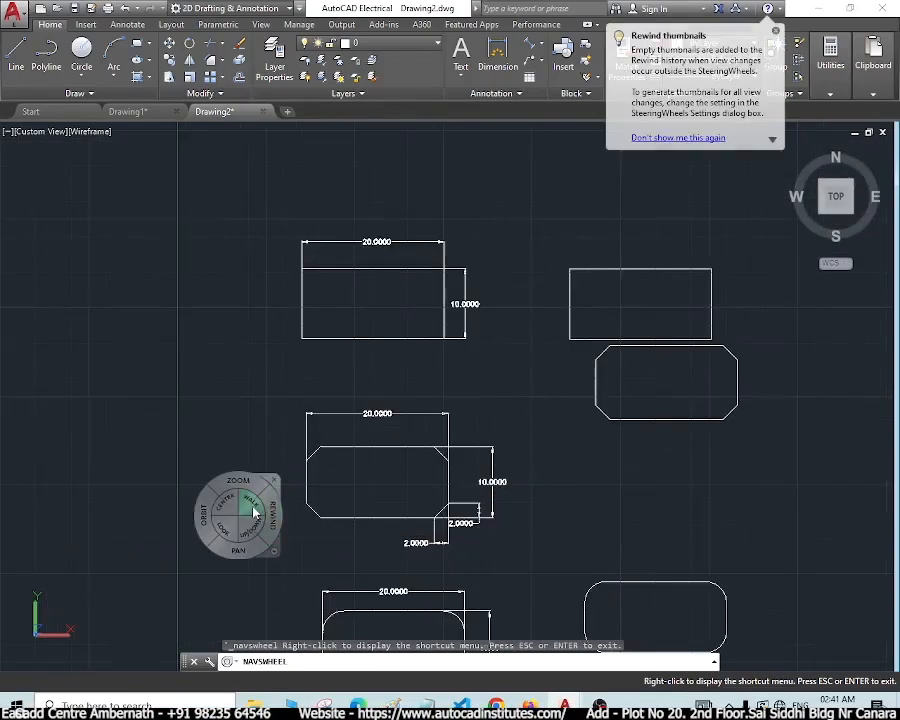
pyautogui.press('Escape')
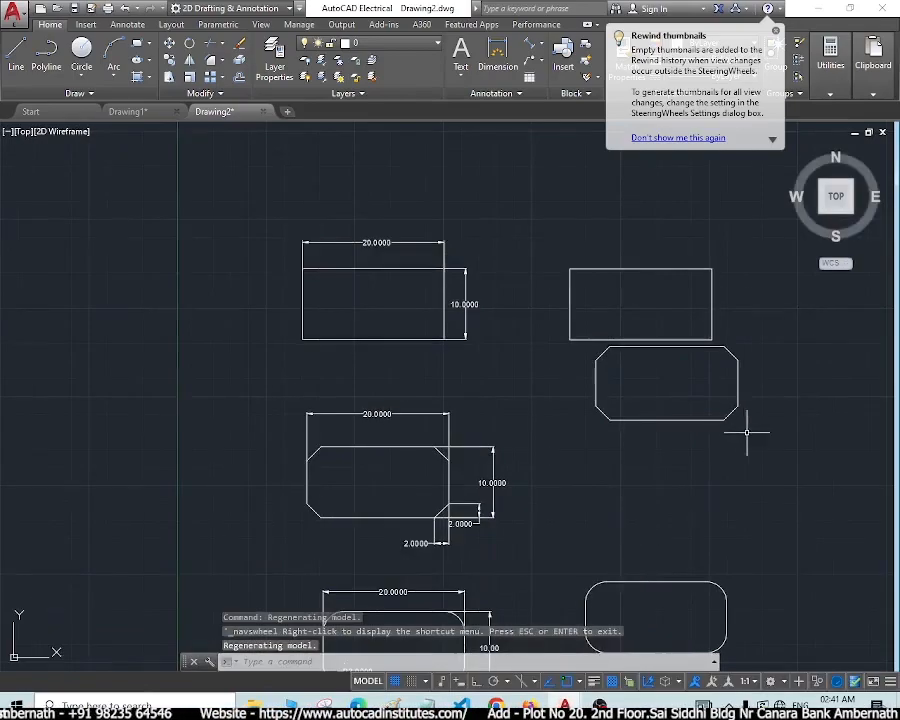
pyautogui.scroll(-2, 790, 472)
pyautogui.scroll(-3, 808, 580)
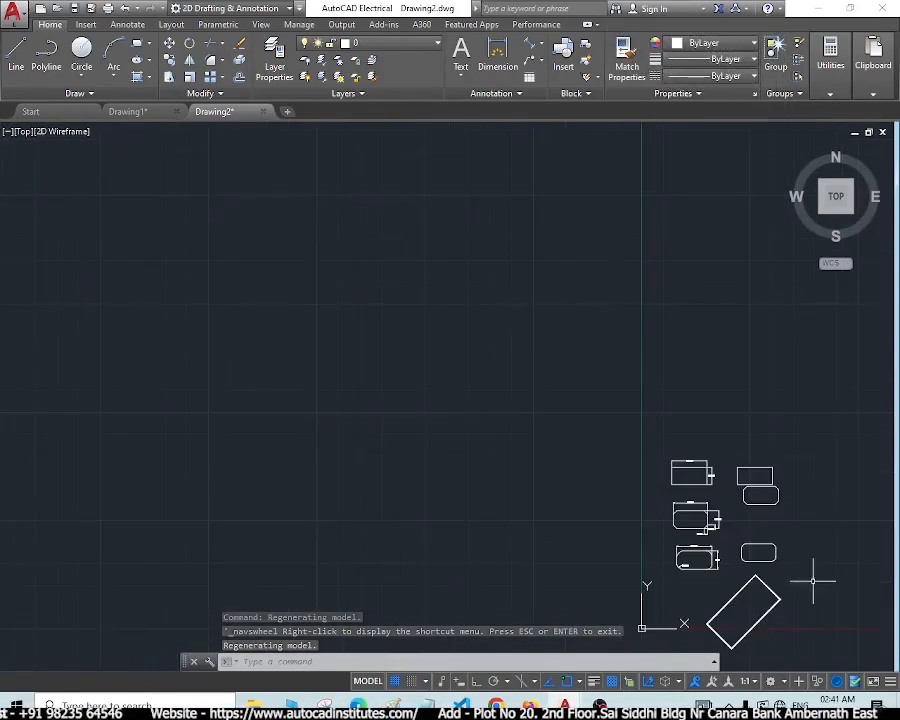
pyautogui.scroll(2, 830, 636)
pyautogui.scroll(2, 707, 518)
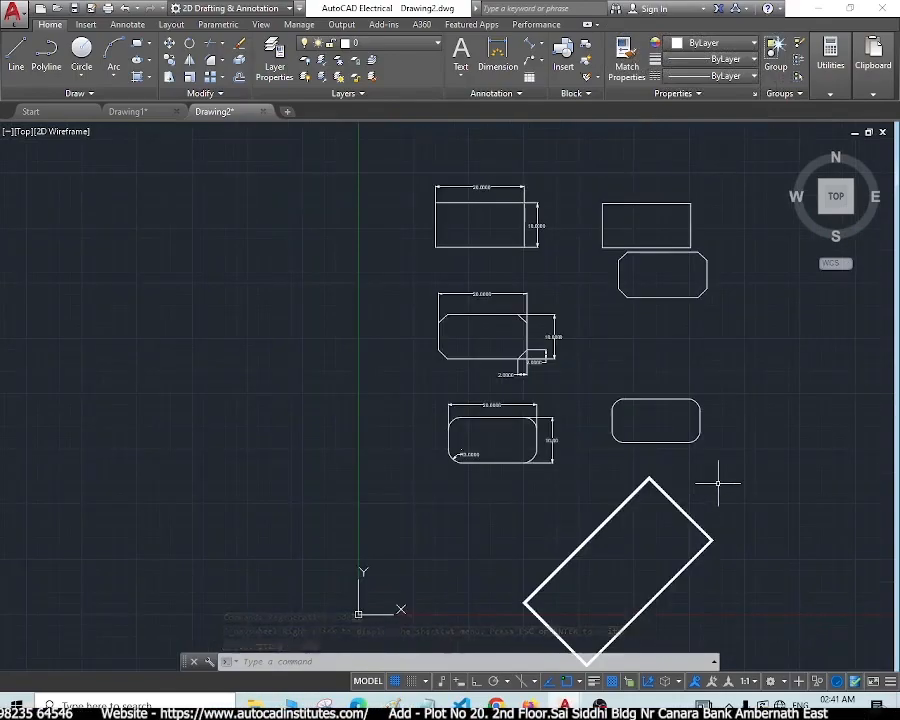
pyautogui.scroll(2, 718, 482)
pyautogui.scroll(-3, 716, 474)
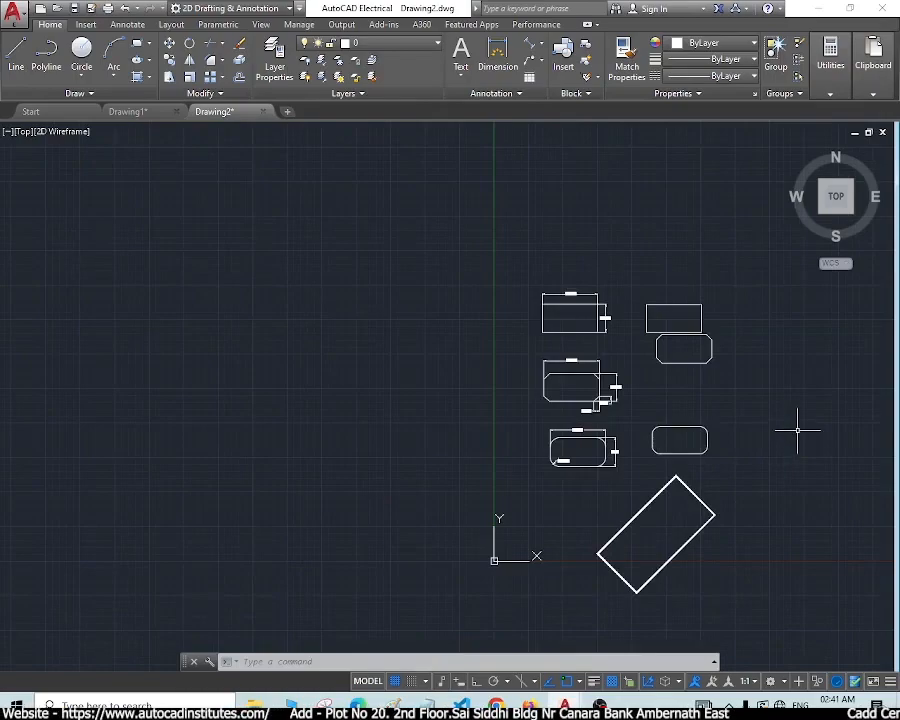
pyautogui.scroll(2, 795, 420)
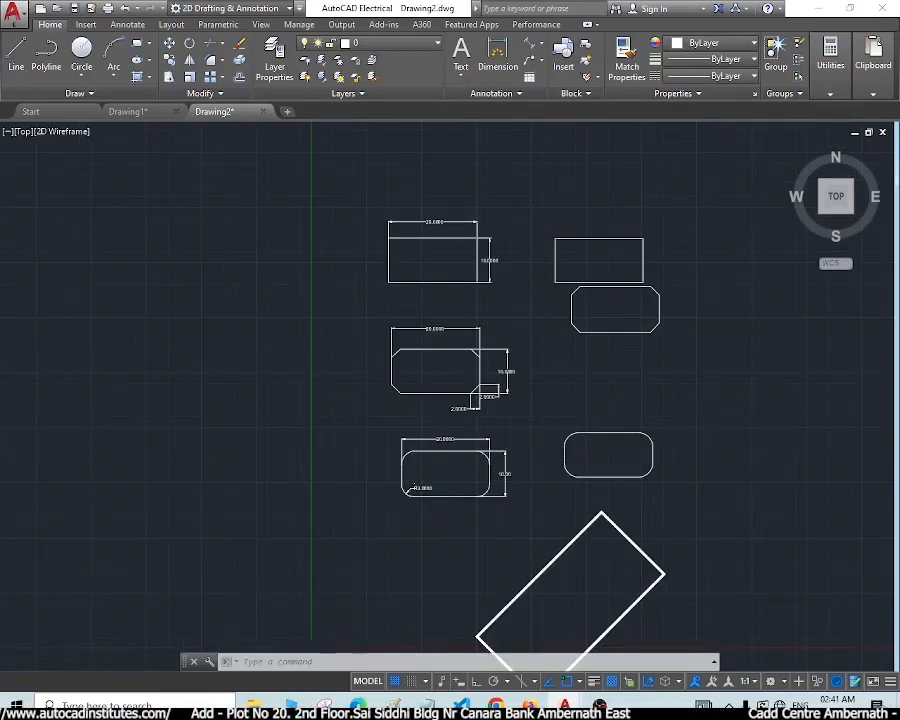
pyautogui.scroll(-3, 713, 406)
pyautogui.scroll(2, 753, 412)
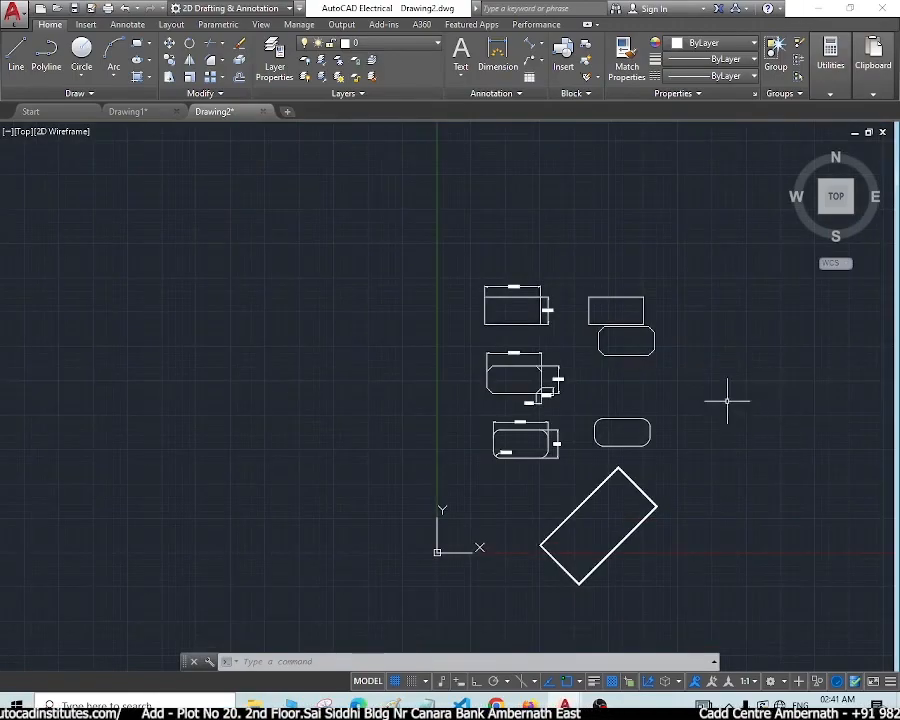
pyautogui.scroll(2, 685, 388)
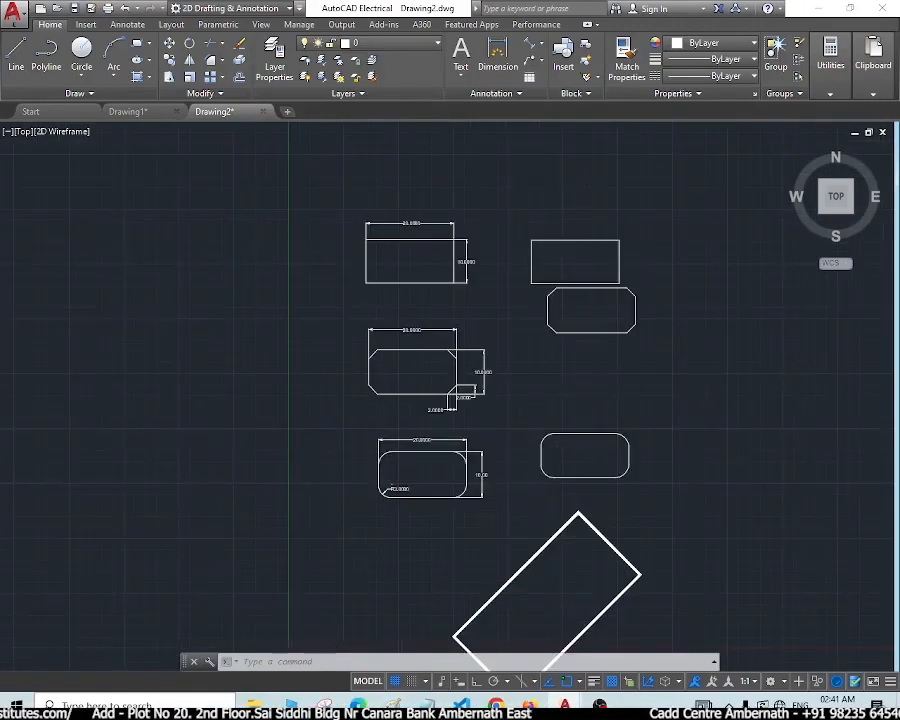
pyautogui.scroll(2, 590, 390)
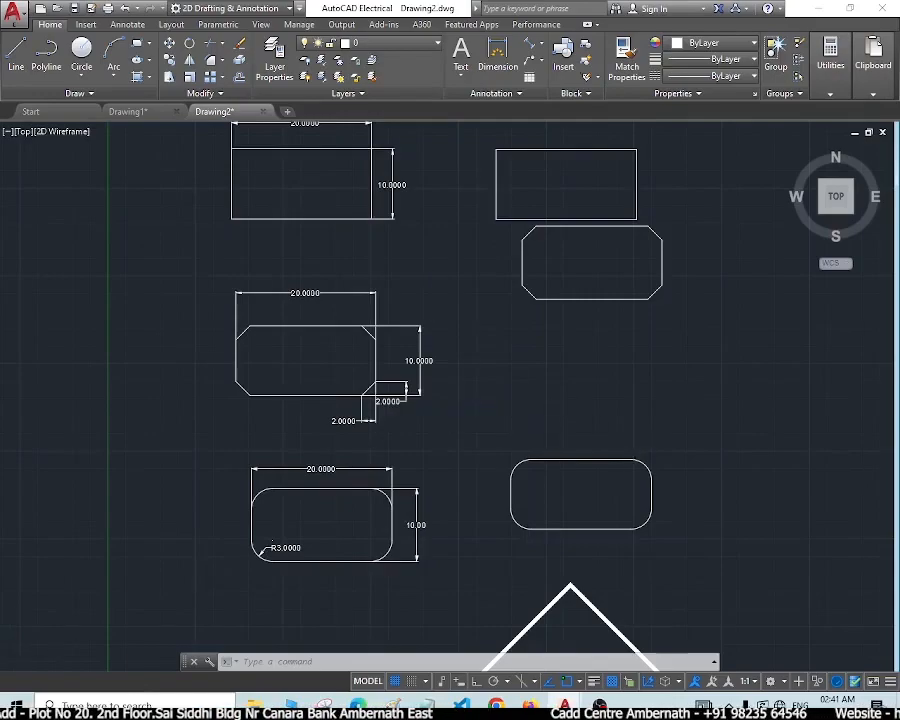
pyautogui.scroll(-3, 635, 432)
pyautogui.scroll(2, 749, 446)
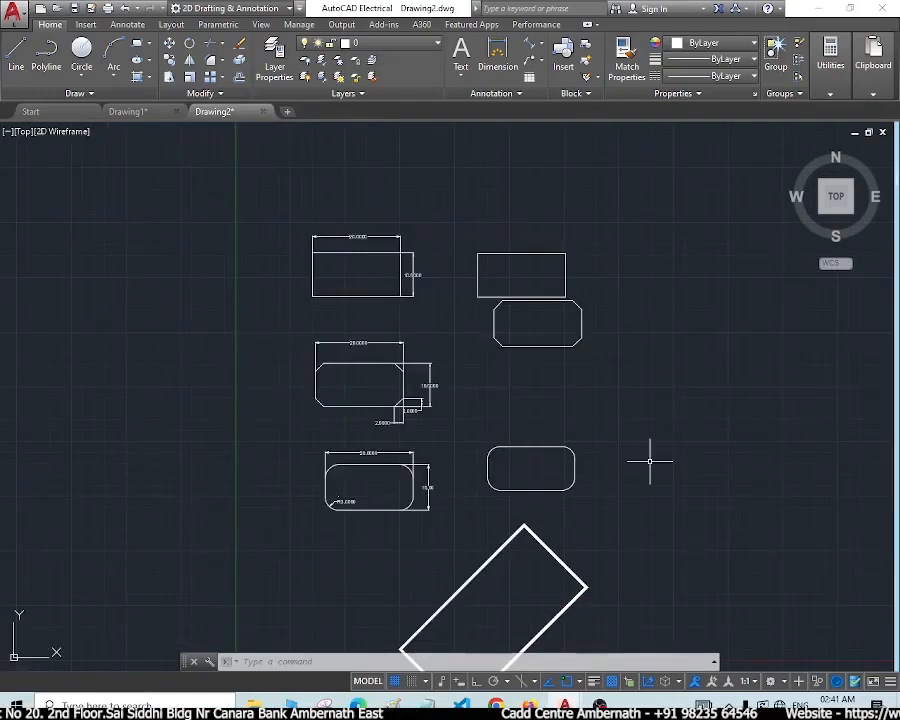